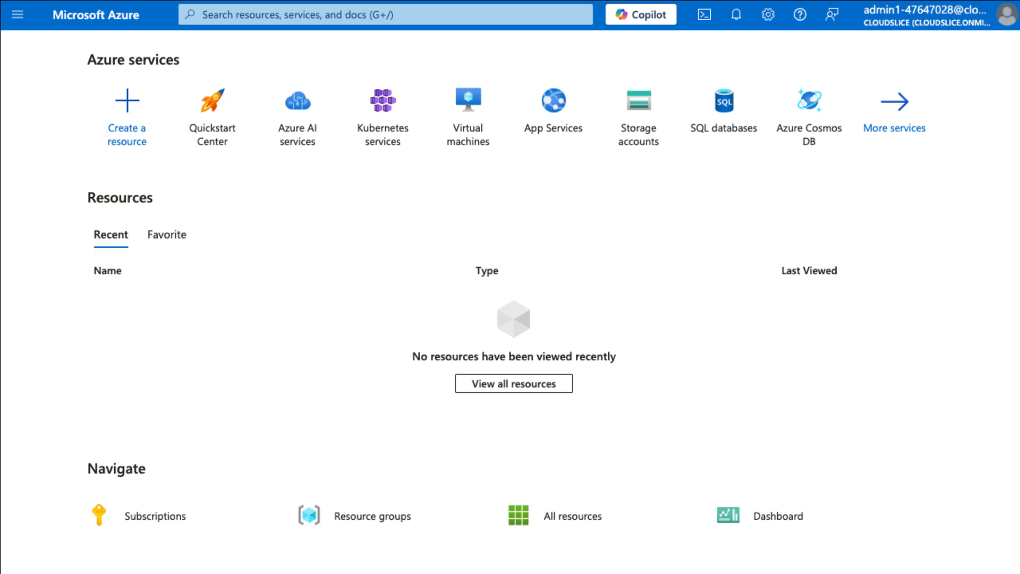
Start creating an Azure Cosmos DB account that uses the Azure Cosmos DB for NoSQL API.
click(809, 100)
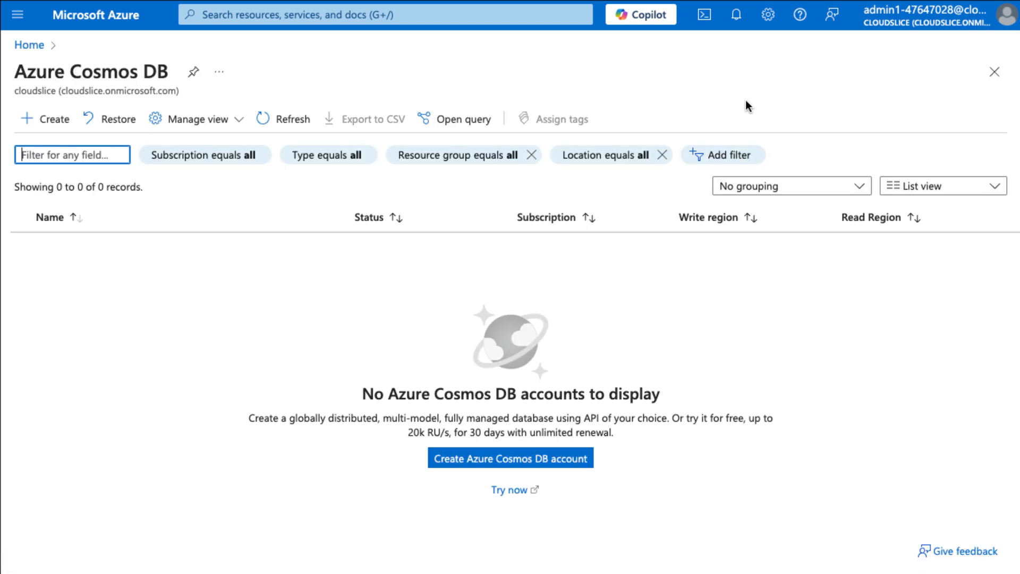
click(481, 458)
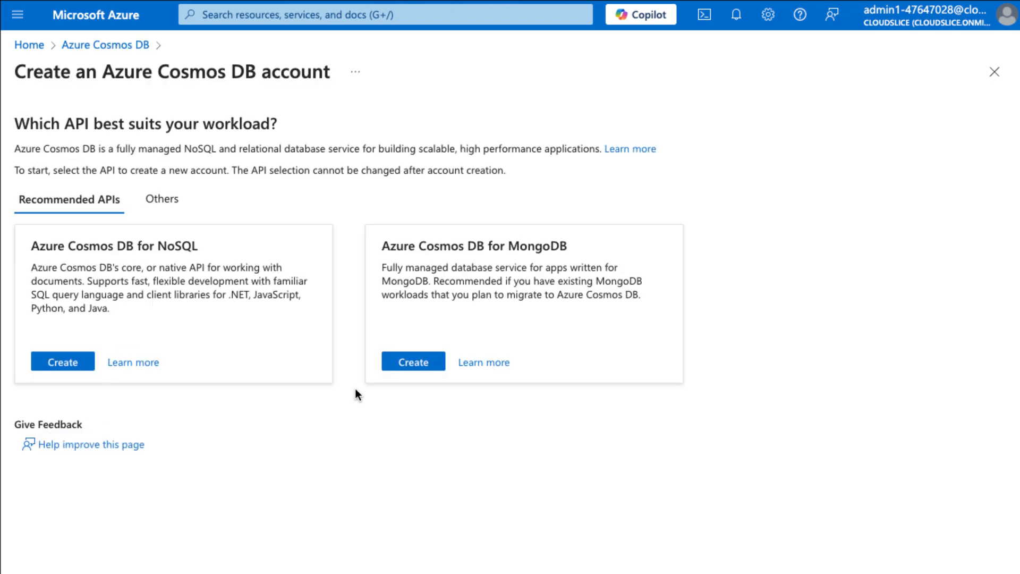
click(64, 363)
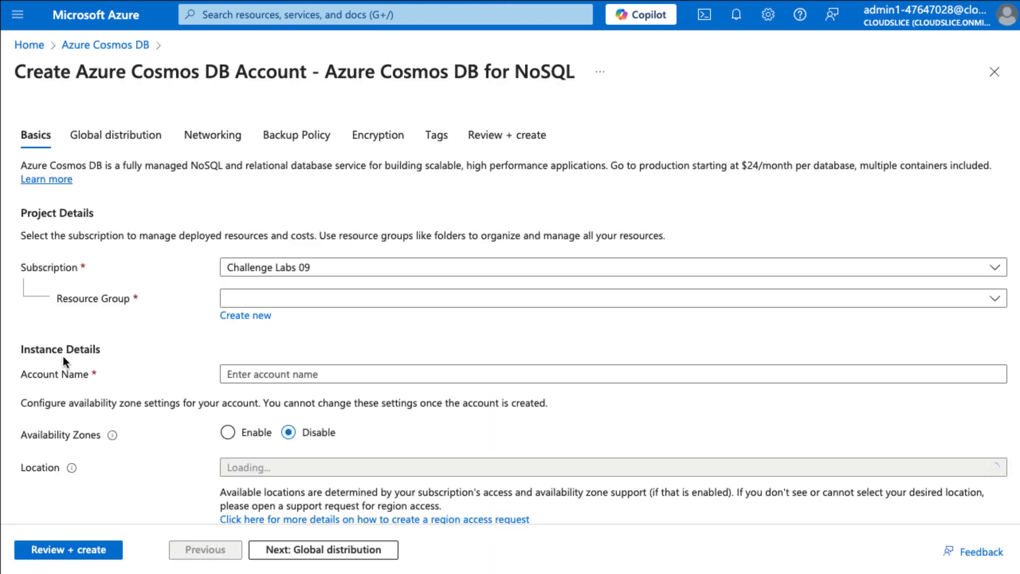
Assign the Cosmos DB account to resource group corp-datalod47647028 and name it cosmos47647028.
click(428, 307)
click(580, 356)
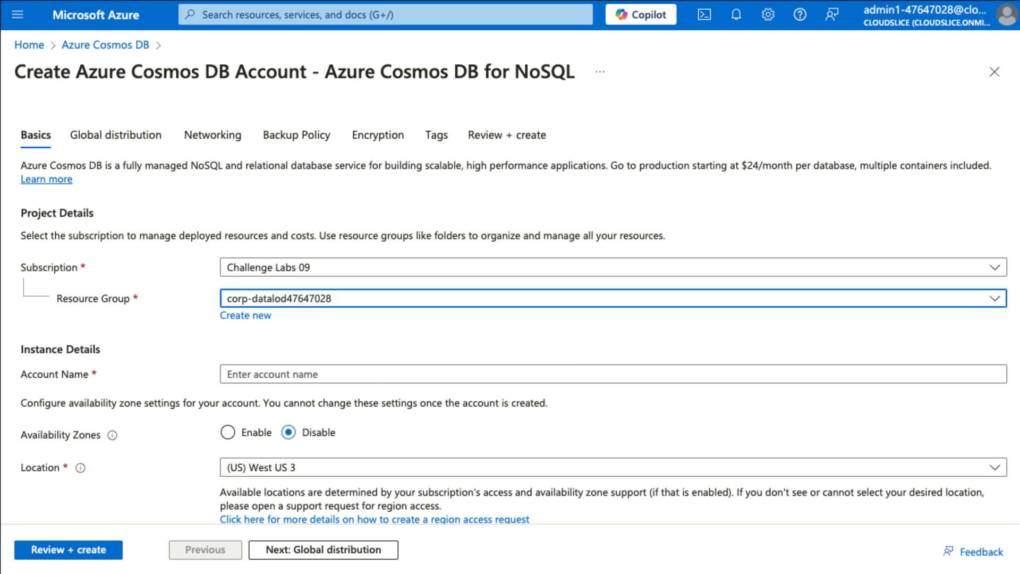
click(276, 372)
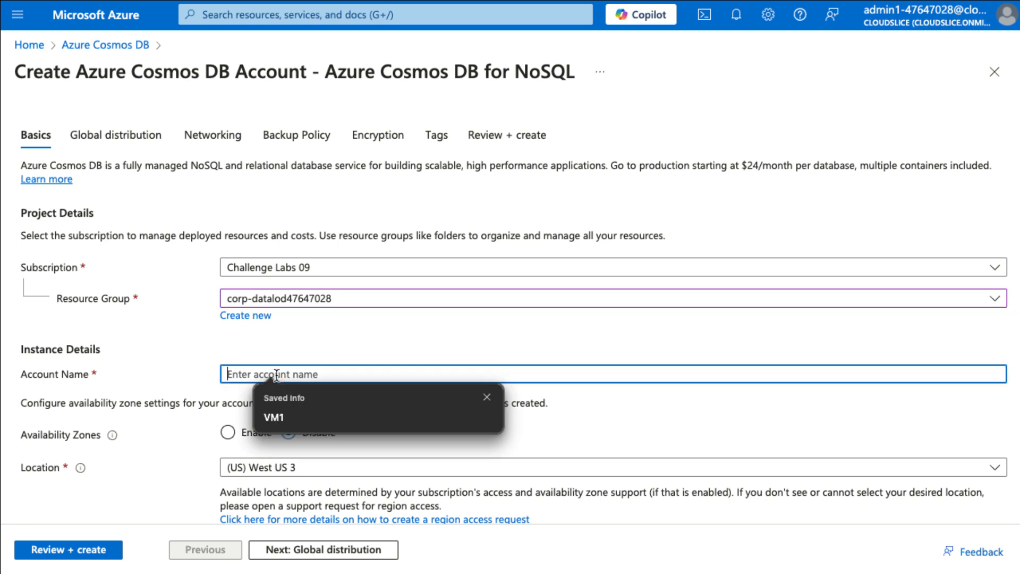
text(cosmos47647028)
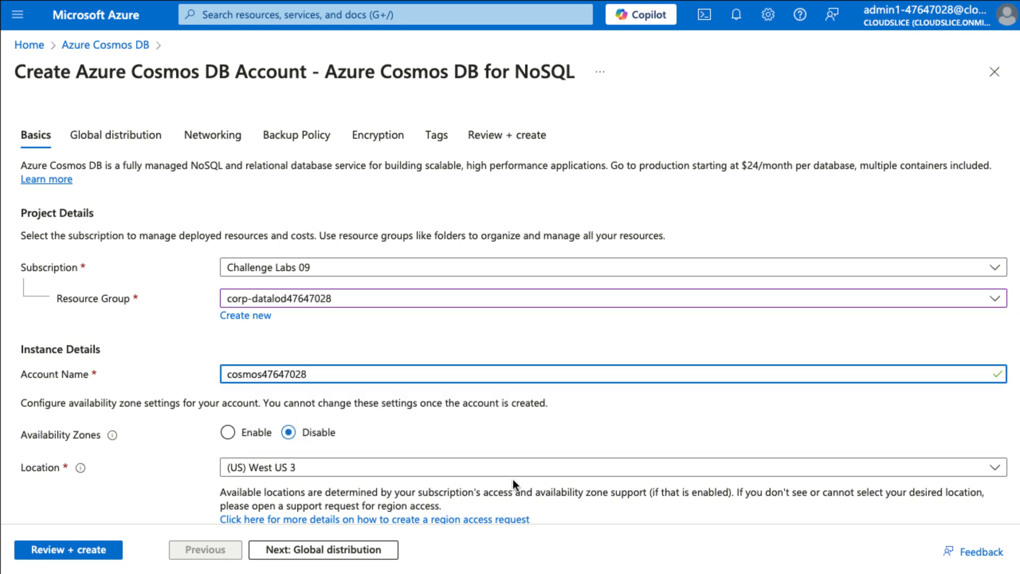
Set the Cosmos DB account's location to (US) East US 2.
scroll(402, 468, down, 2)
click(355, 366)
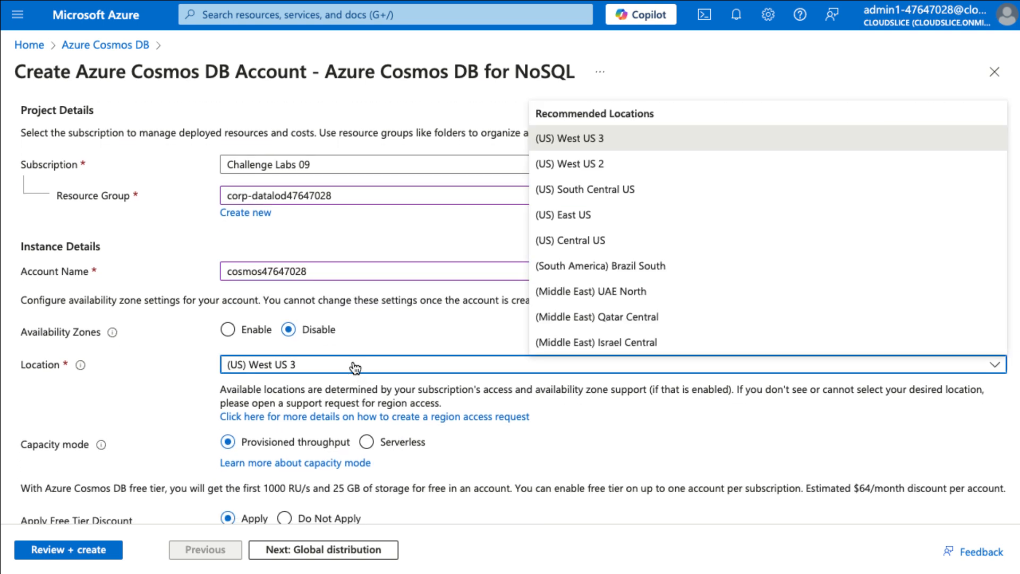
scroll(569, 292, down, 15)
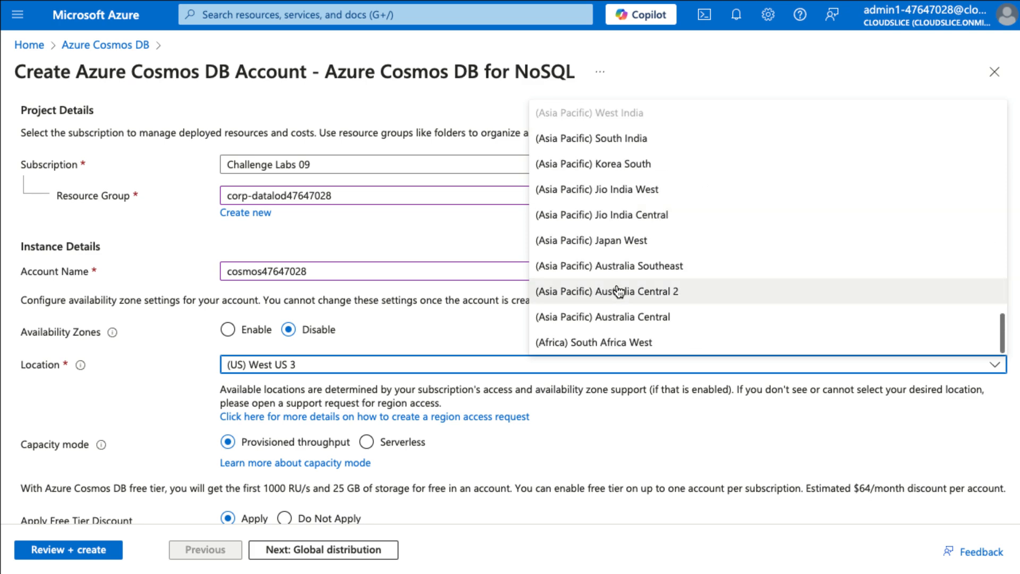
scroll(617, 291, up, 14)
scroll(618, 291, down, 10)
scroll(618, 291, up, 11)
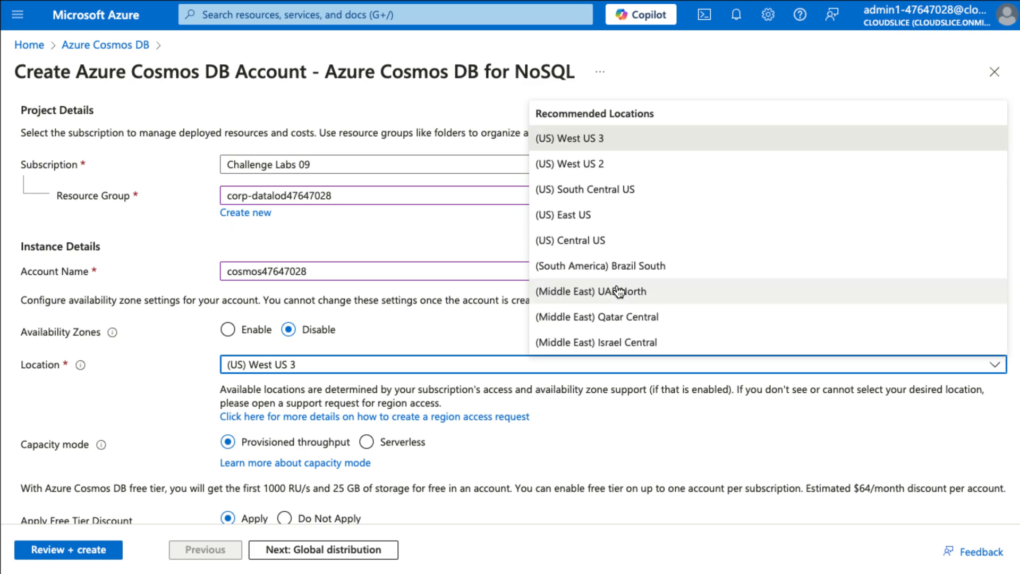
scroll(619, 291, down, 10)
scroll(646, 278, up, 10)
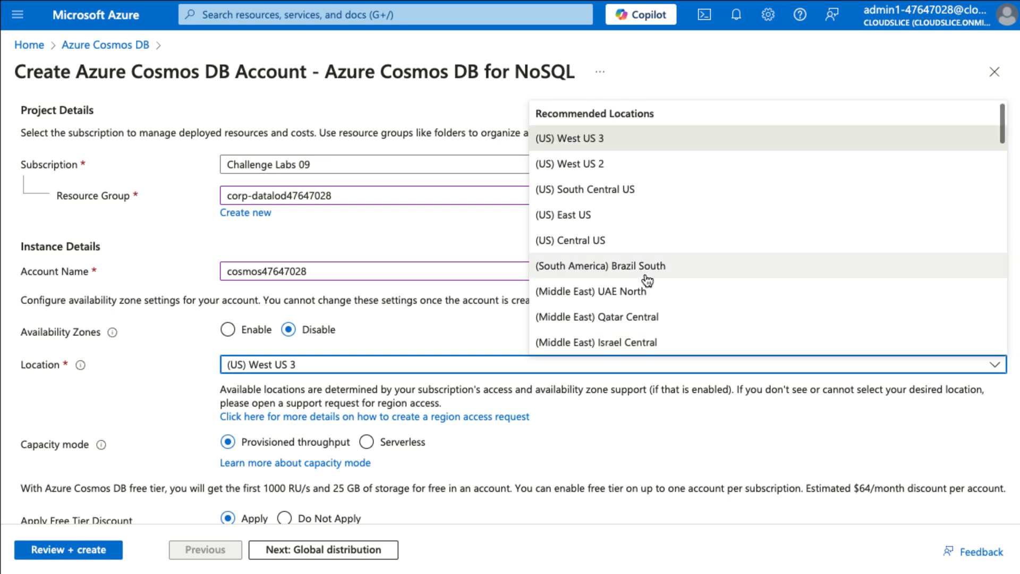
scroll(981, 196, down, 10)
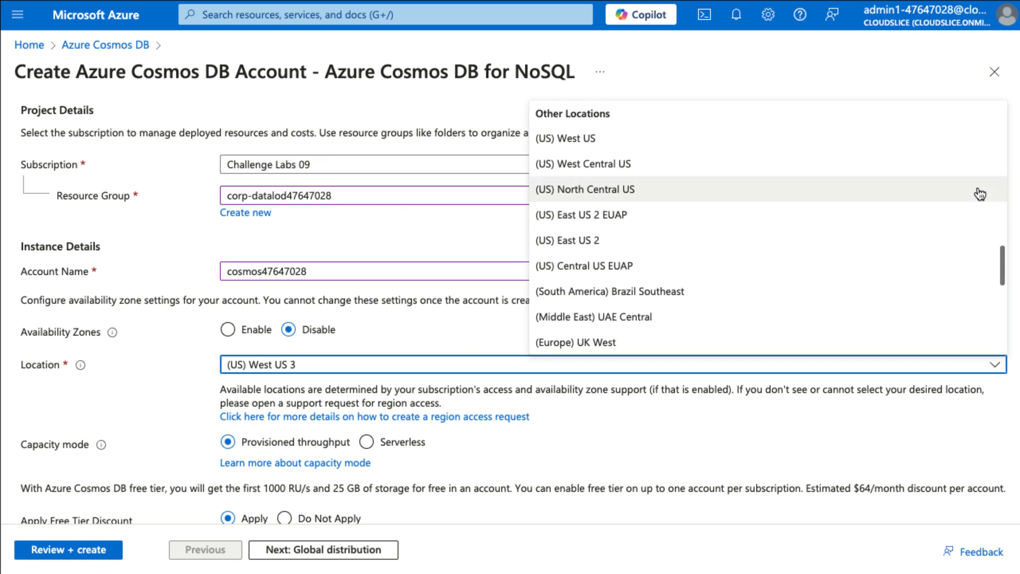
click(601, 235)
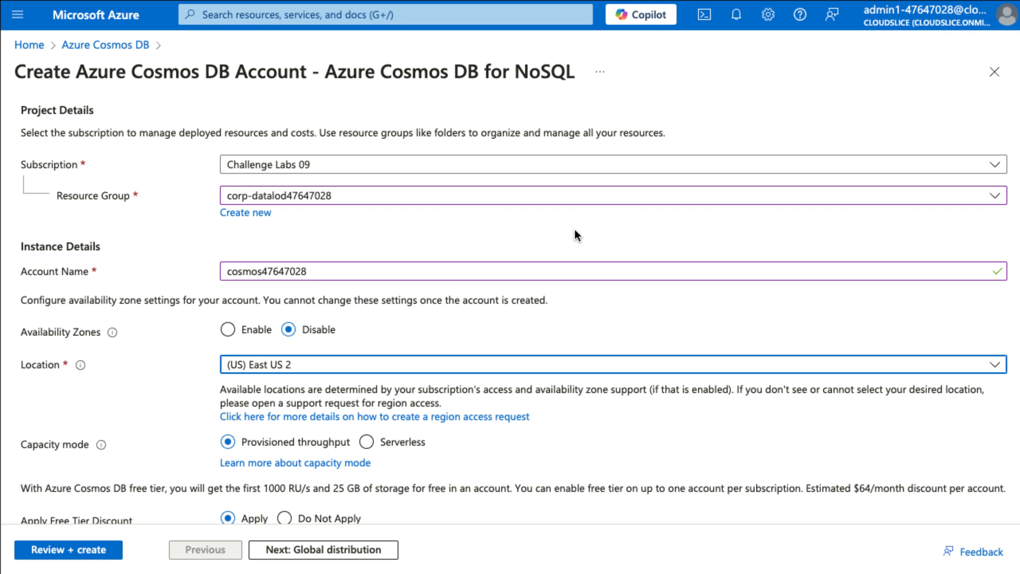
Set the Cosmos DB account's free tier discount to Do Not Apply.
scroll(295, 318, down, 3)
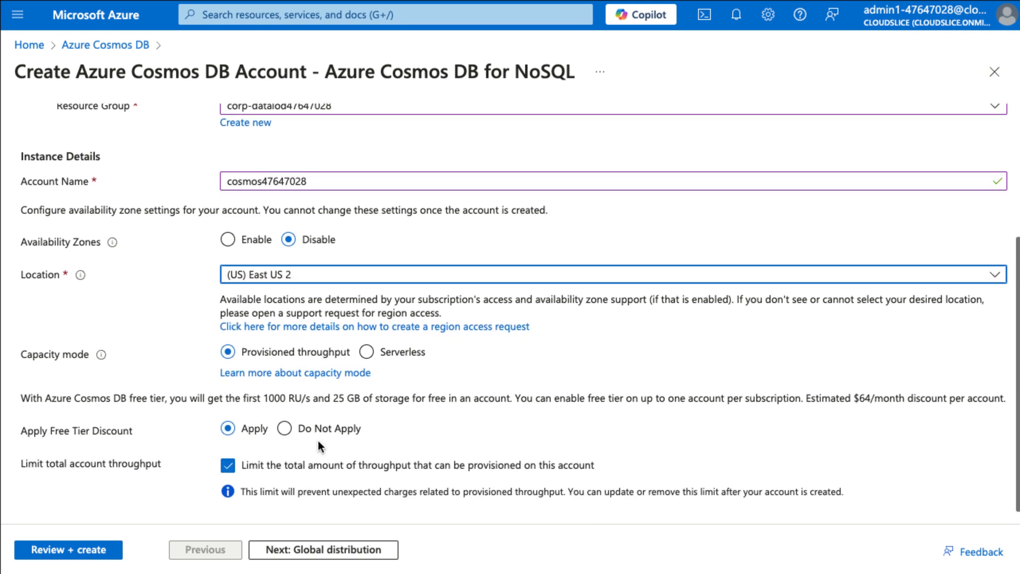
click(292, 429)
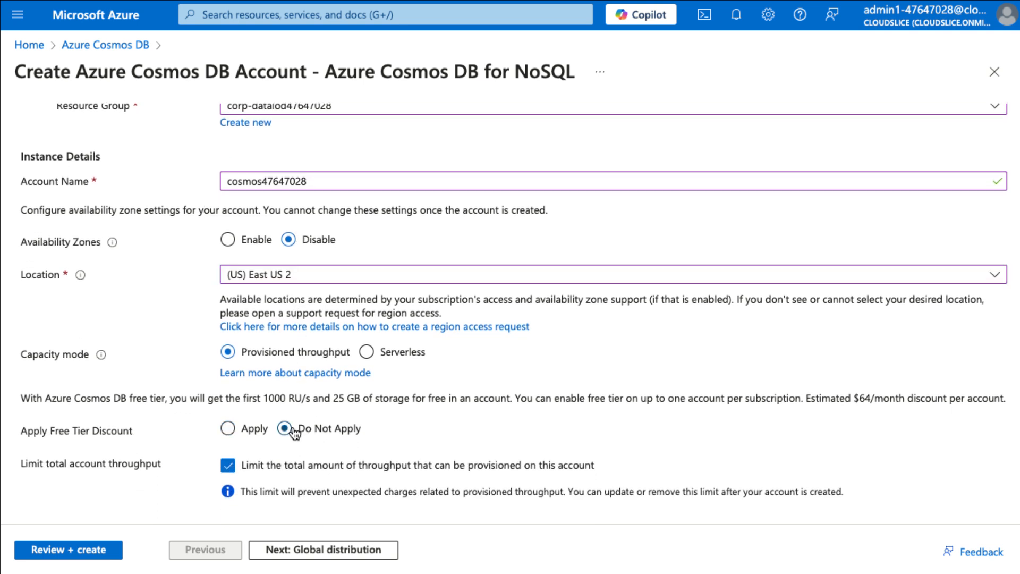
scroll(294, 434, down, 1)
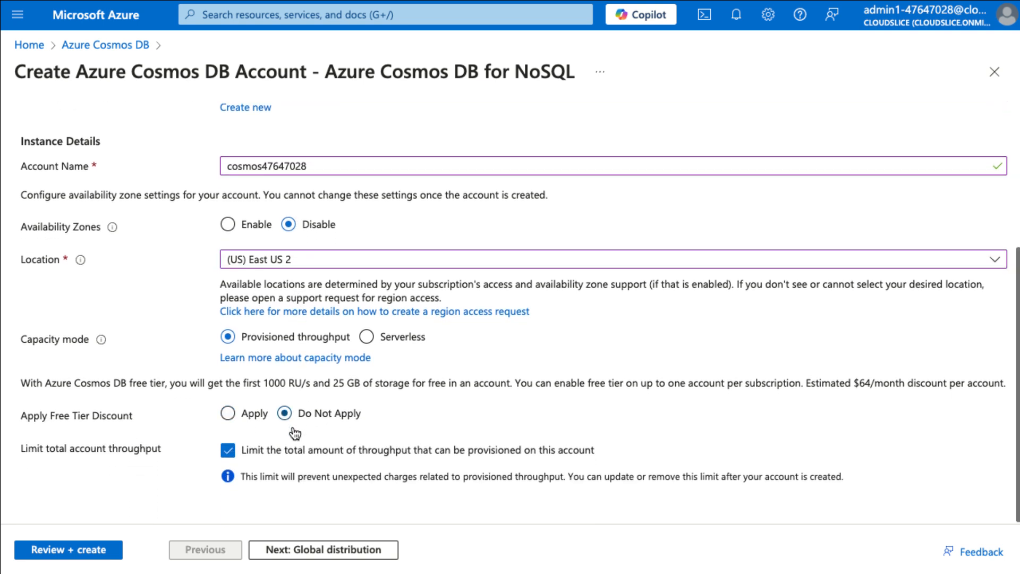
Set geo-redundancy and multi-region writes to Disable, and submit the Cosmos DB account for creation.
click(323, 556)
click(298, 205)
click(301, 237)
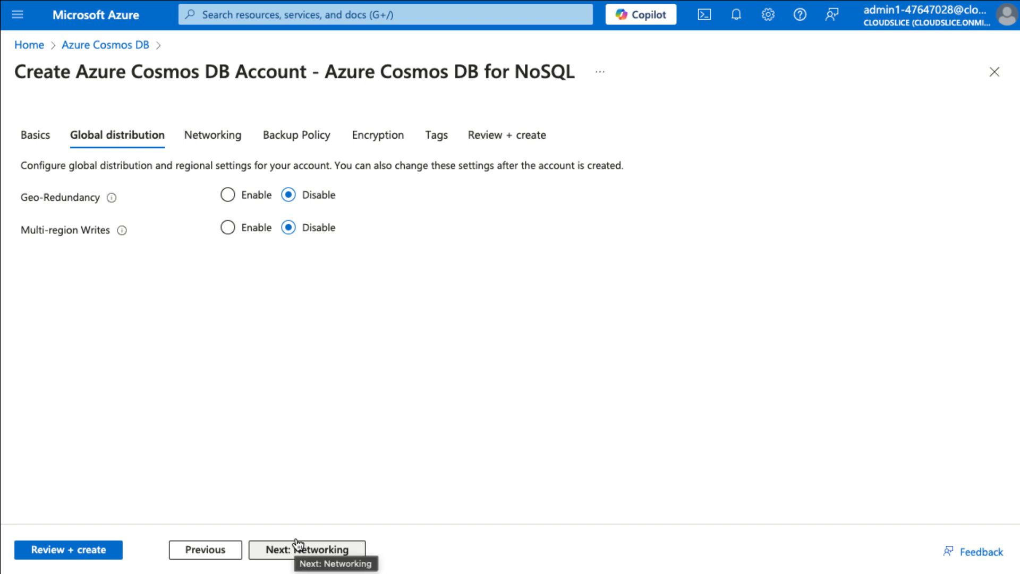
click(74, 548)
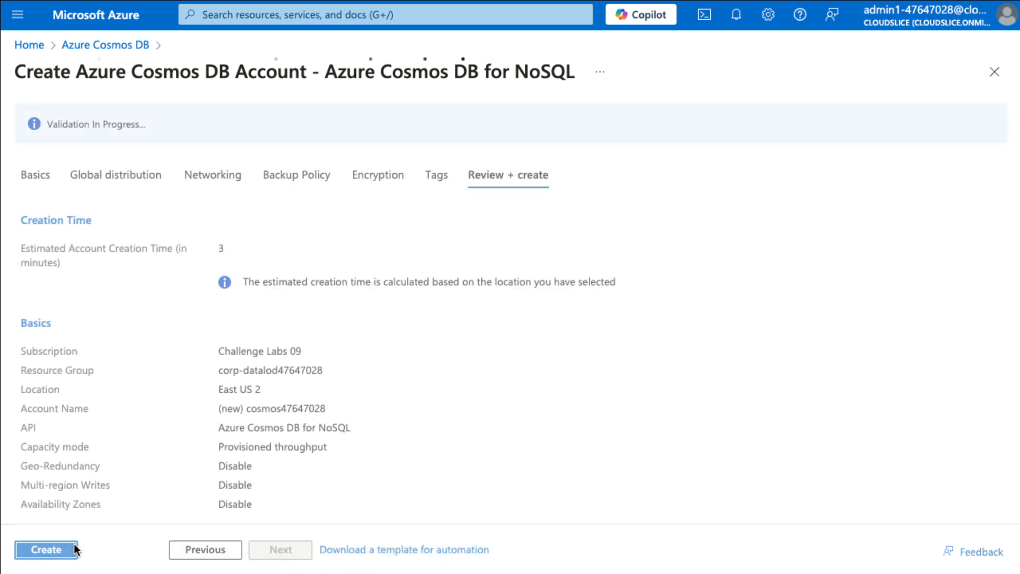
click(74, 549)
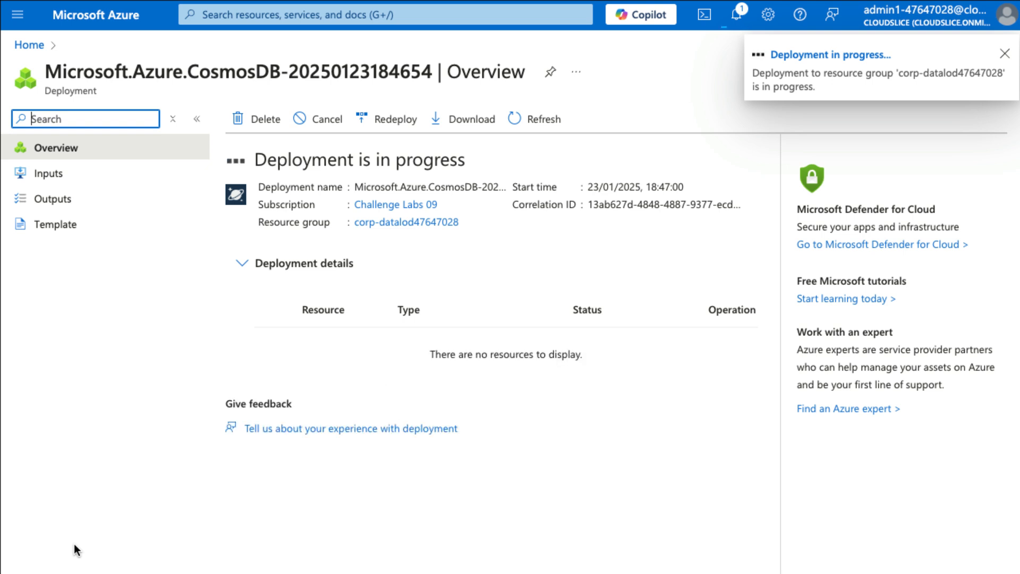
Search the portal for "vnet", open the Virtual networks service, and start creating a virtual network.
click(311, 15)
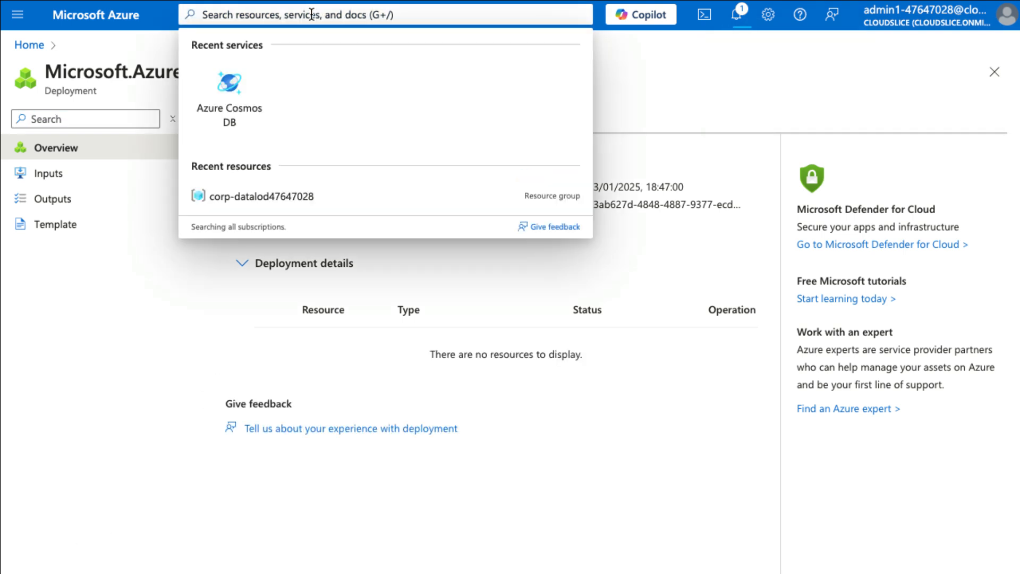
text(vnet)
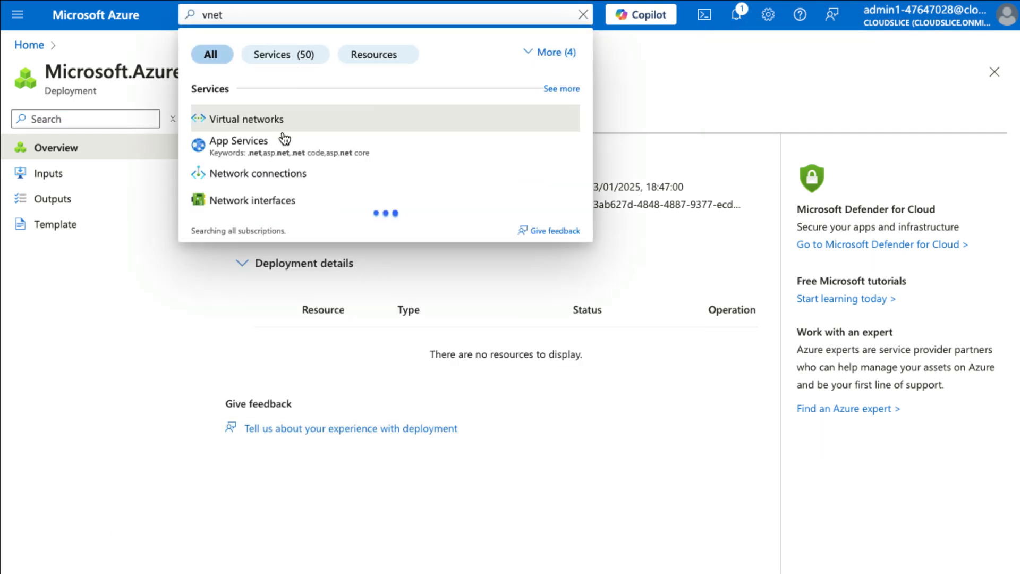
click(279, 122)
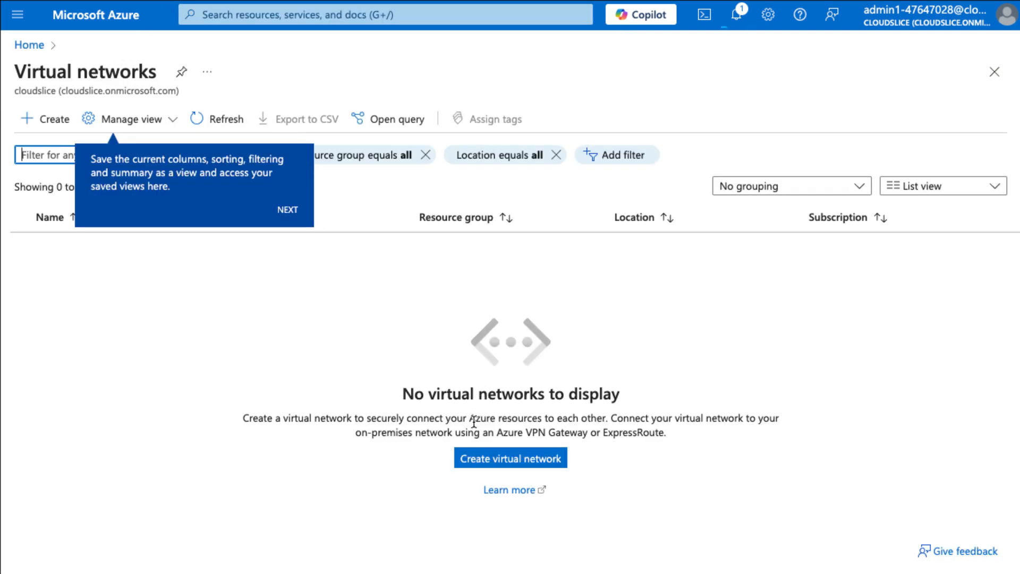
click(497, 458)
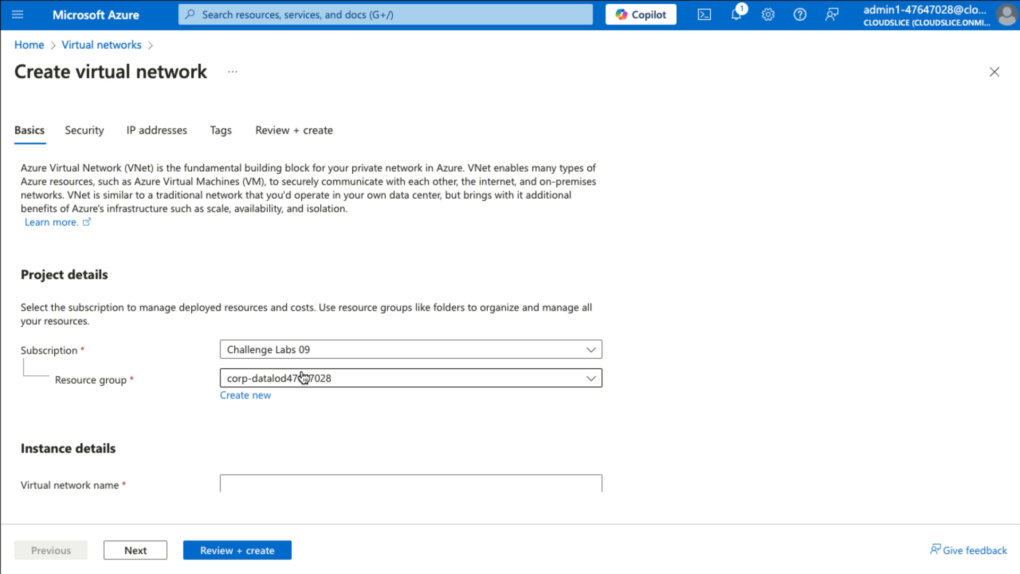
Name the virtual network AppVNet and set its region to (US) East US 2.
scroll(310, 430, down, 2)
click(305, 407)
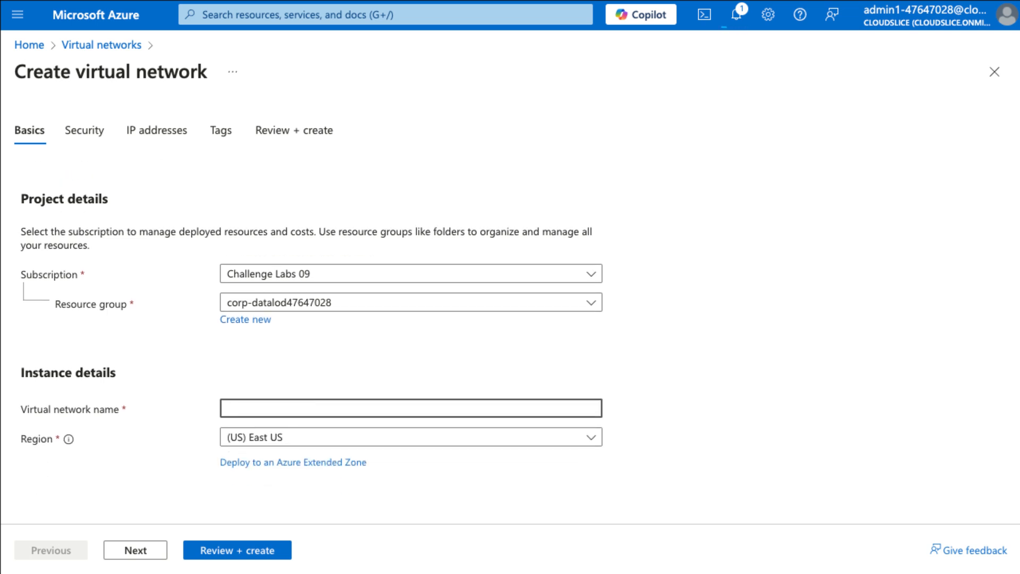
text(AppVNet)
click(391, 448)
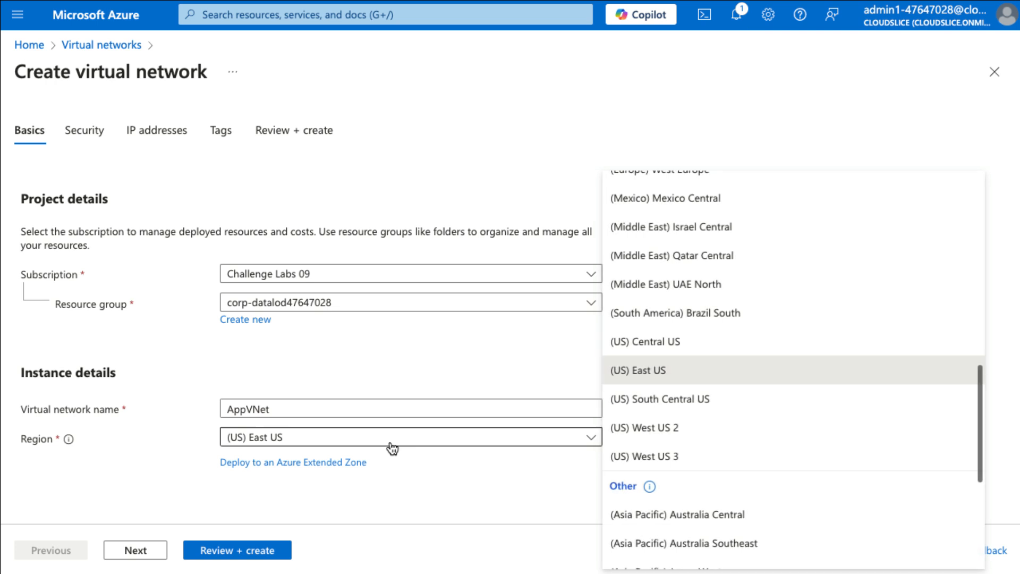
scroll(670, 451, down, 3)
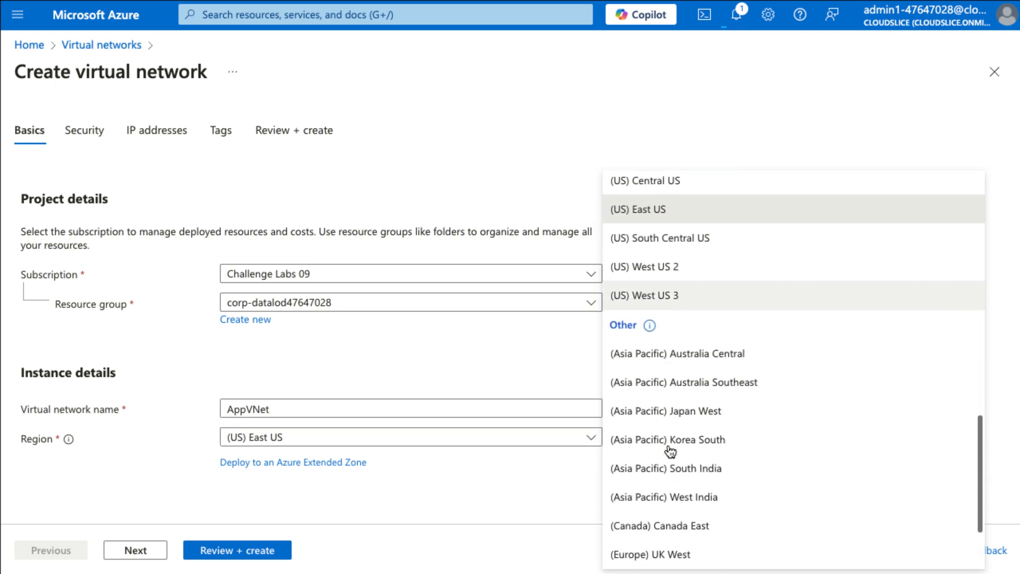
scroll(670, 451, down, 2)
click(705, 470)
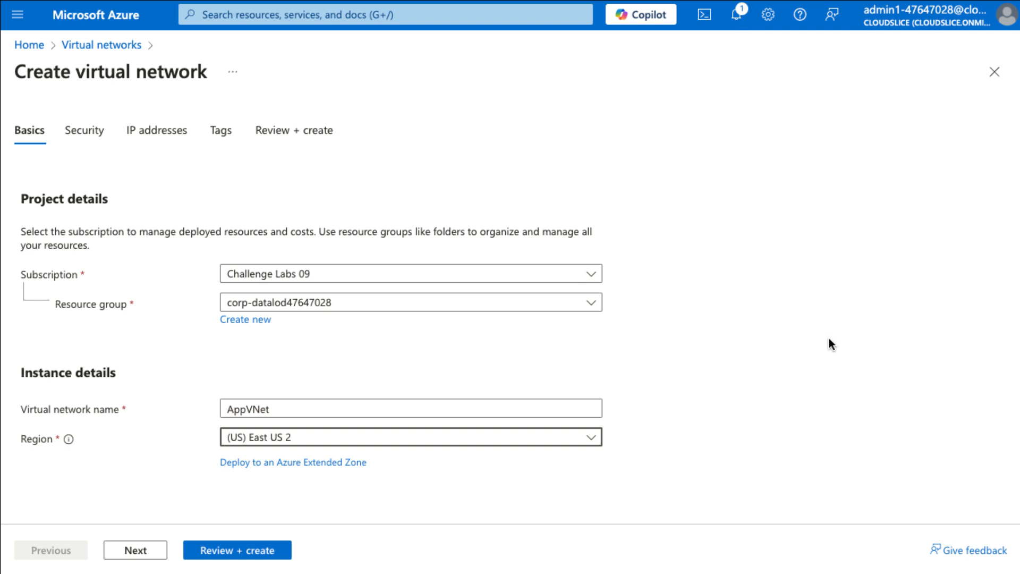
scroll(833, 344, up, 2)
scroll(833, 344, down, 2)
Edit the virtual network's default subnet, naming it App with starting address 10.0.10.0, and save it.
click(142, 543)
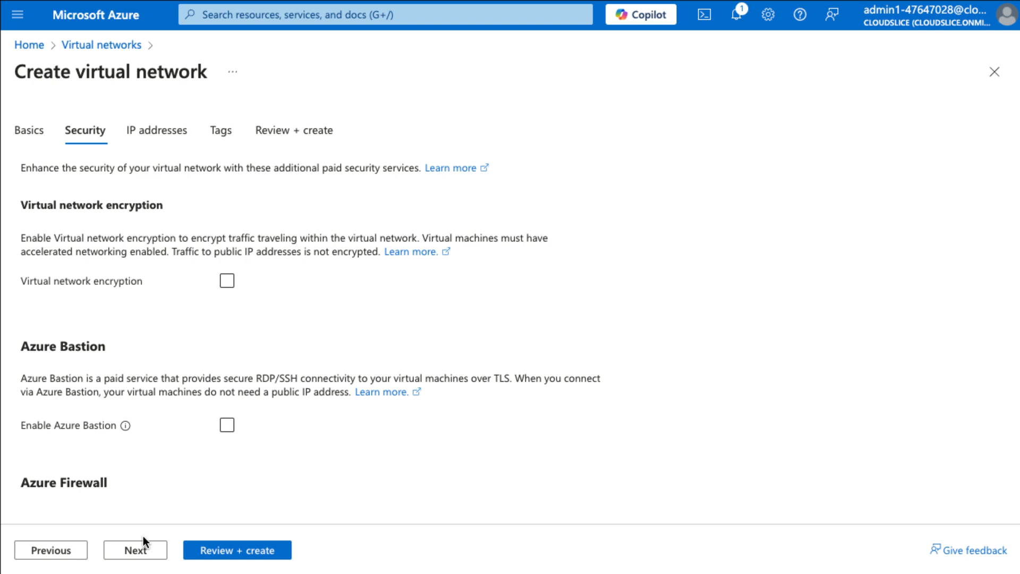
click(144, 546)
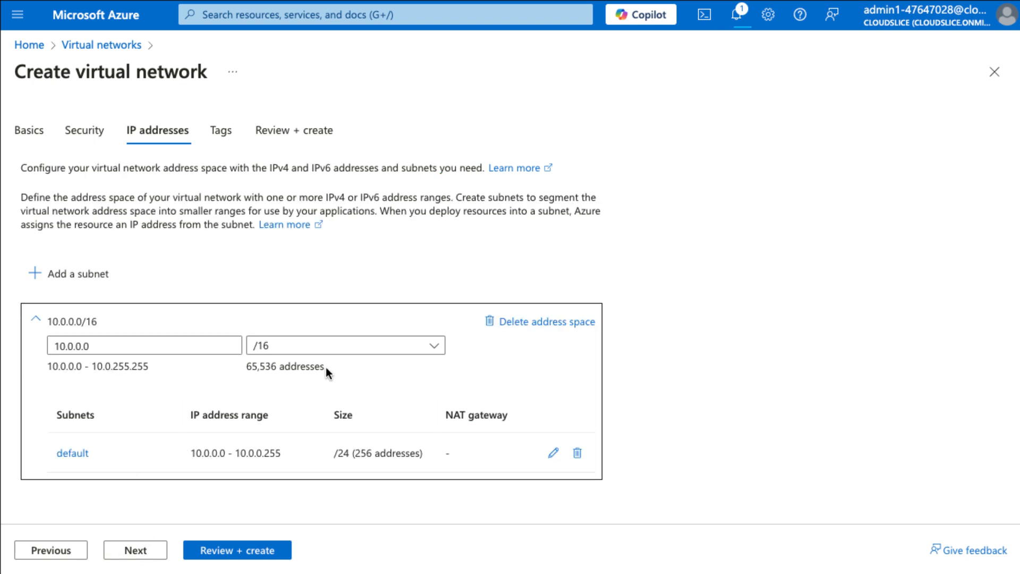
click(553, 453)
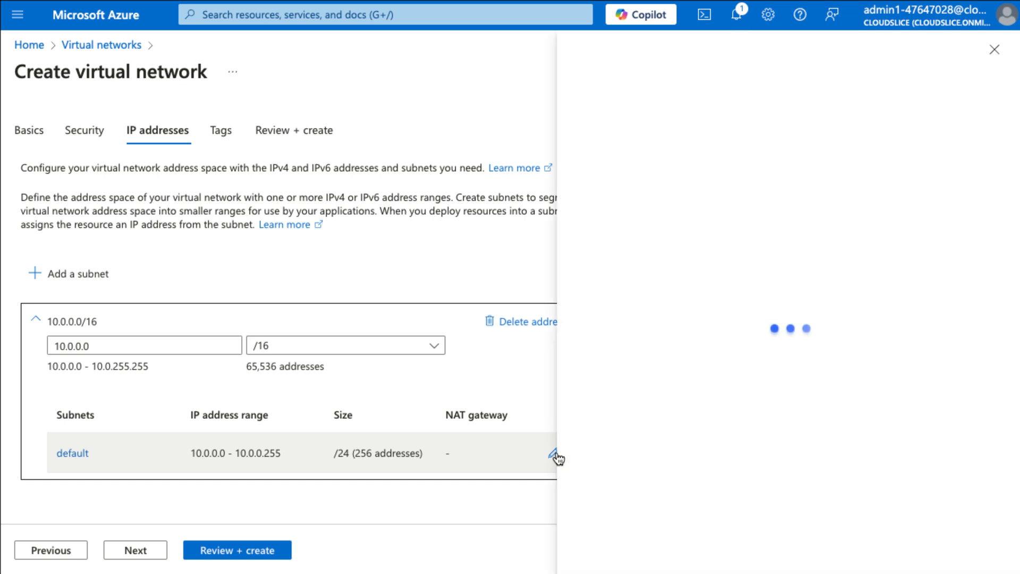
click(590, 173)
double_click(590, 173)
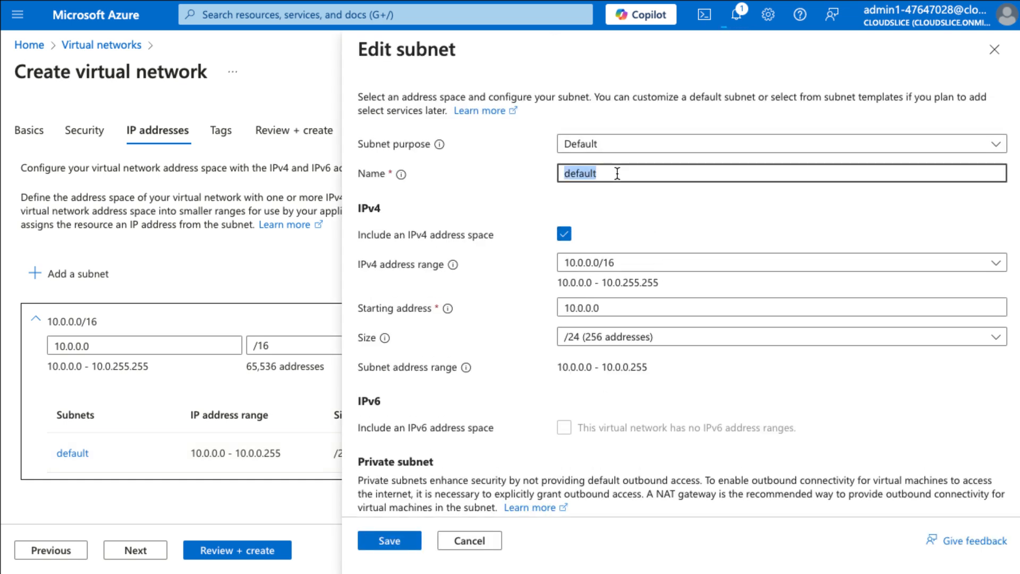
text(App)
click(587, 309)
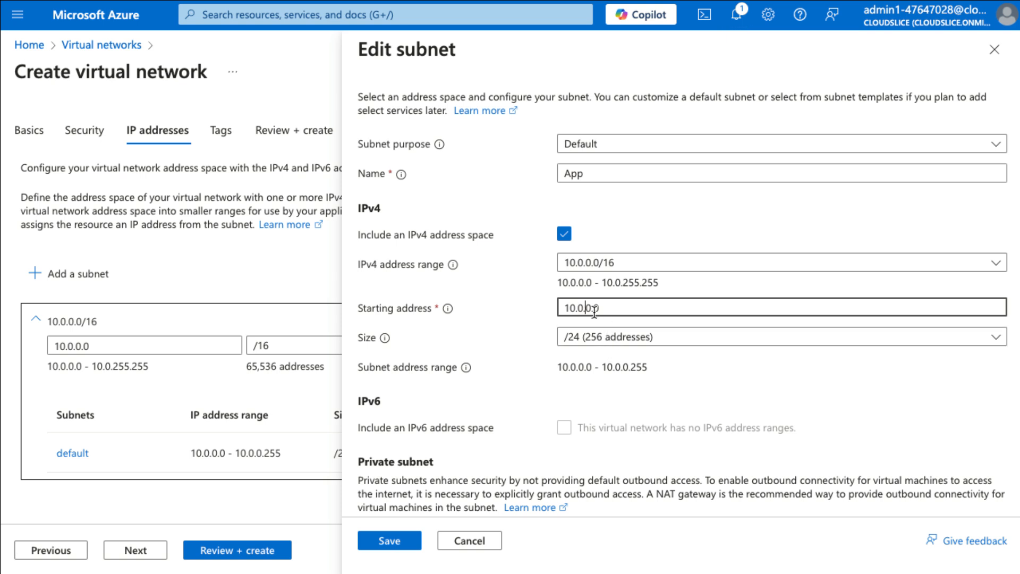
text(1)
scroll(655, 349, down, 3)
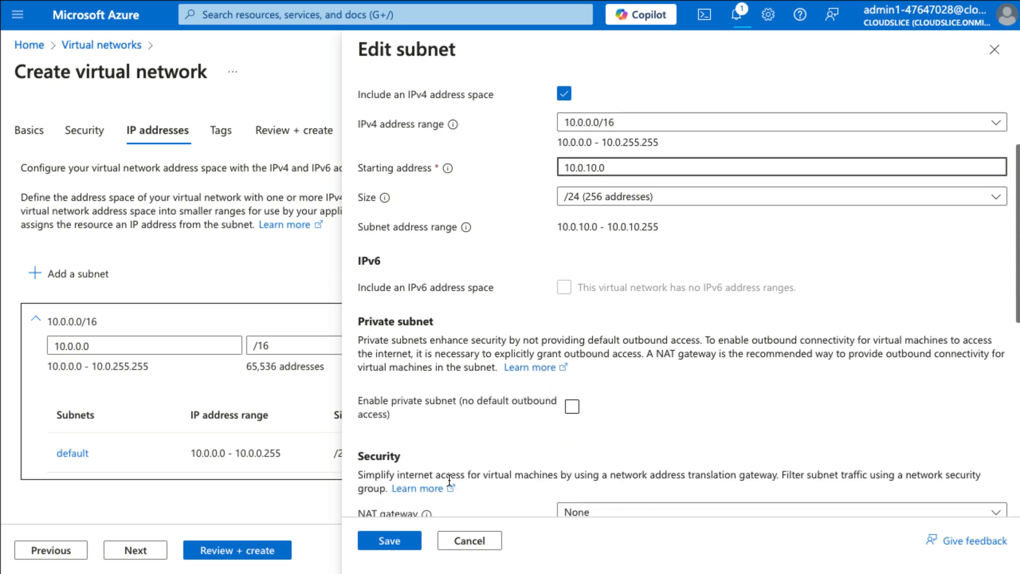
click(393, 539)
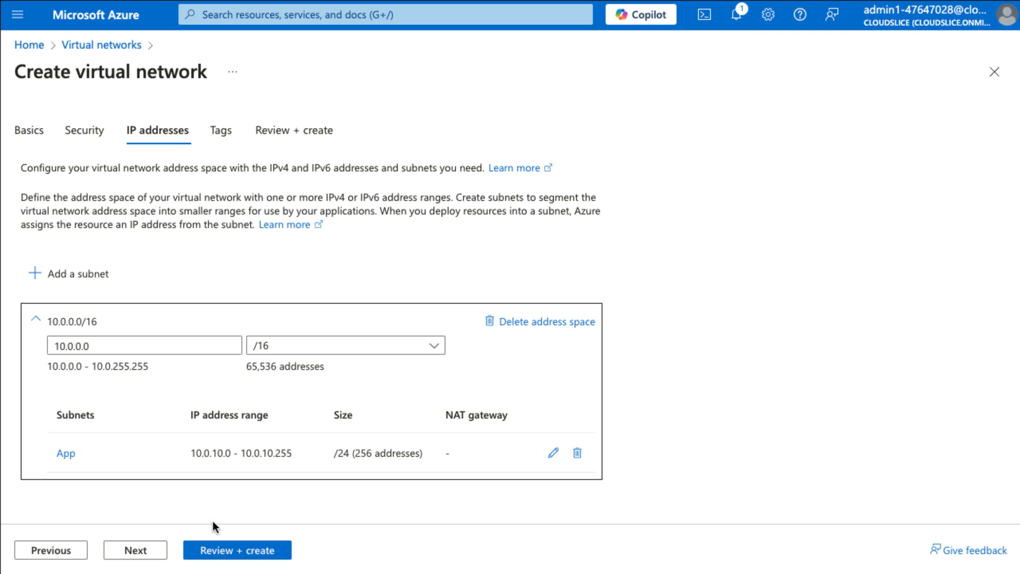
Review the AppVNet configuration and deploy the virtual network.
click(242, 549)
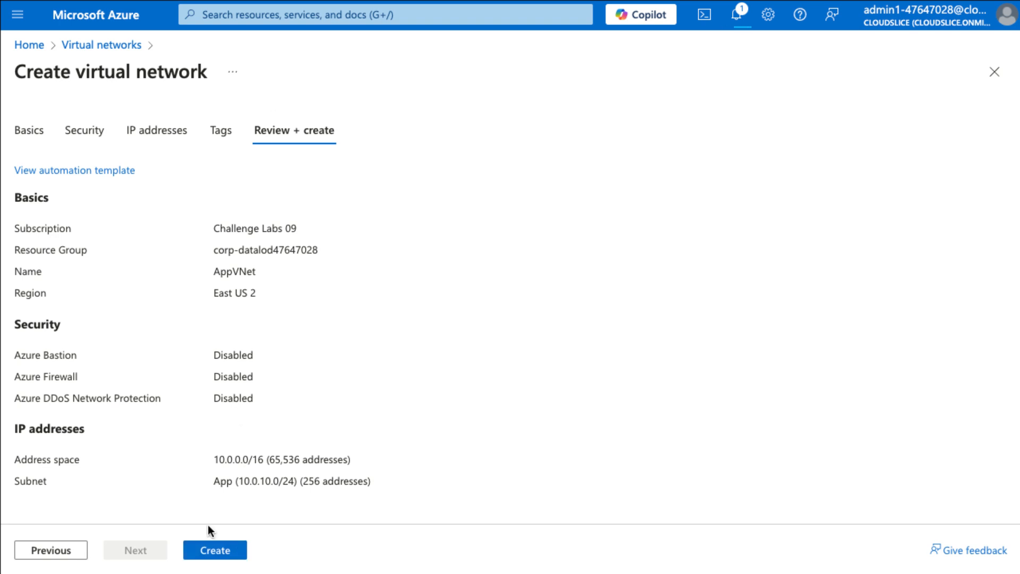
click(218, 552)
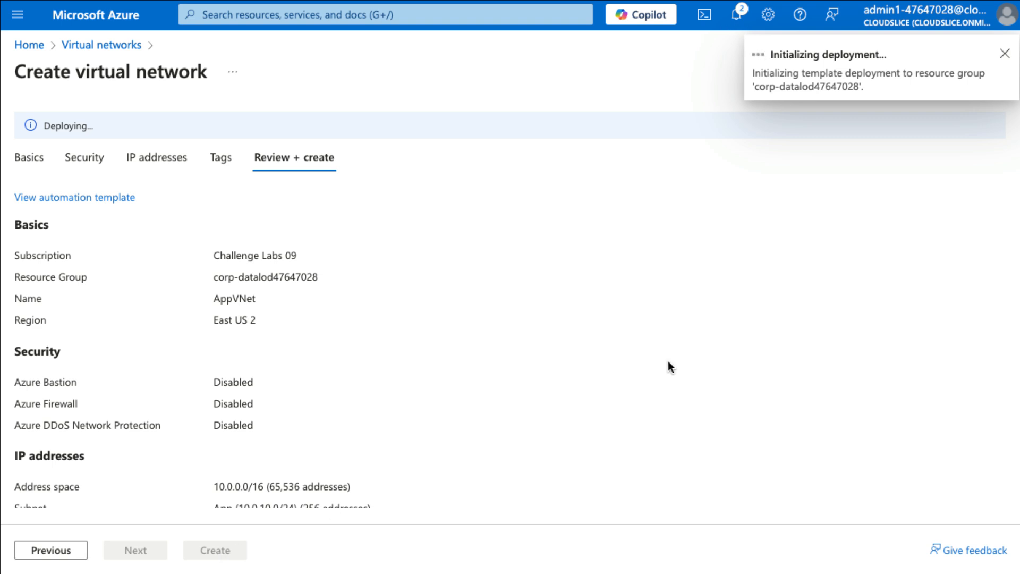
Open the newly deployed Azure Cosmos DB account and go to its networking settings.
click(750, 26)
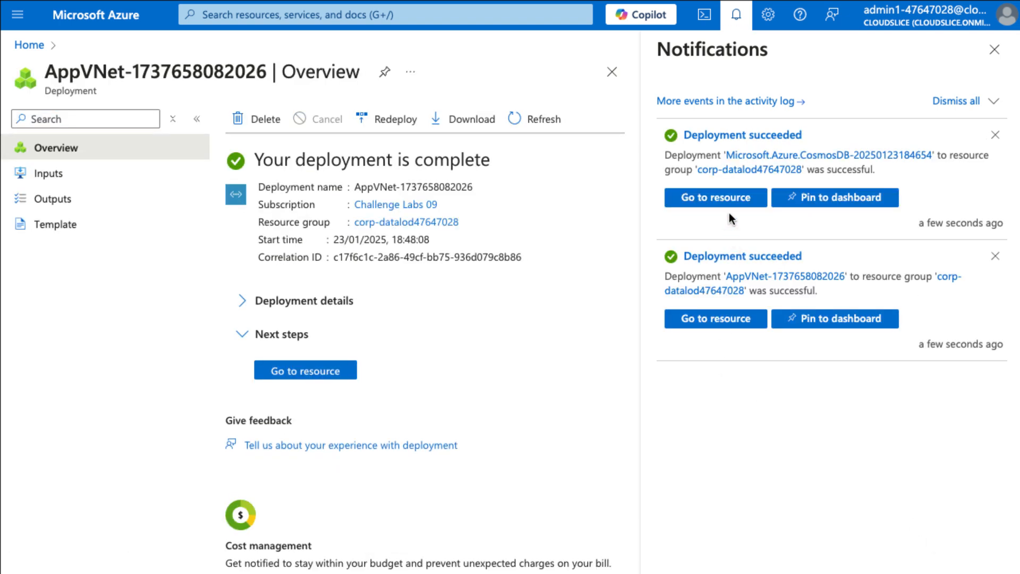
click(727, 200)
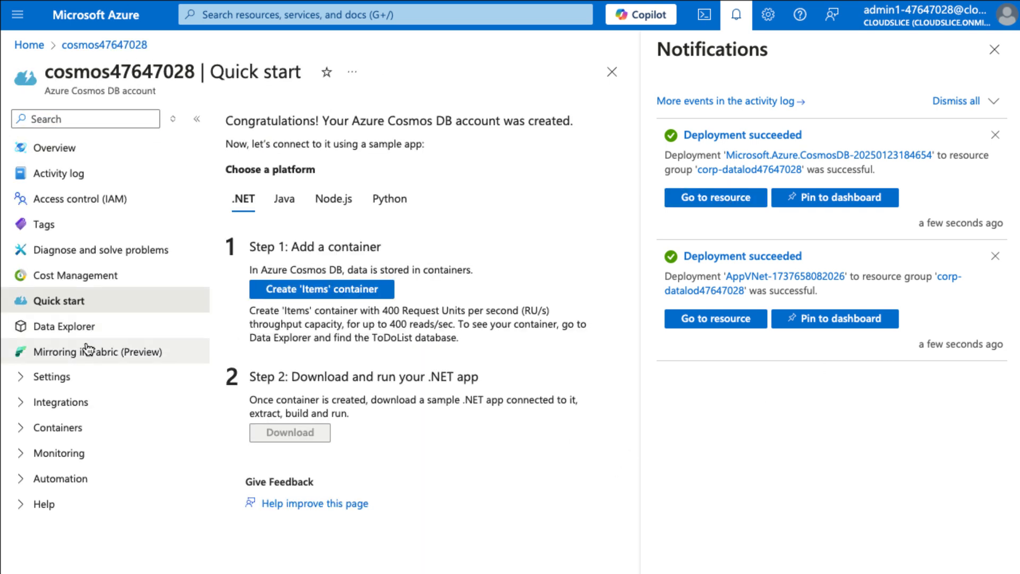
click(59, 376)
click(117, 510)
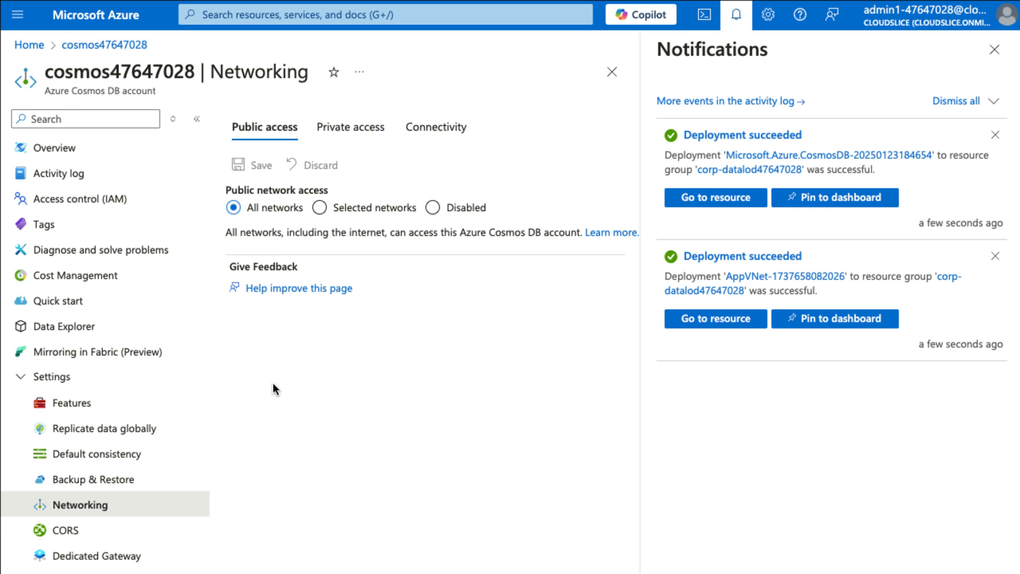
Restrict public access to selected networks, allowing the current client IP and connections from public Azure datacenters, and save the firewall configuration.
click(361, 212)
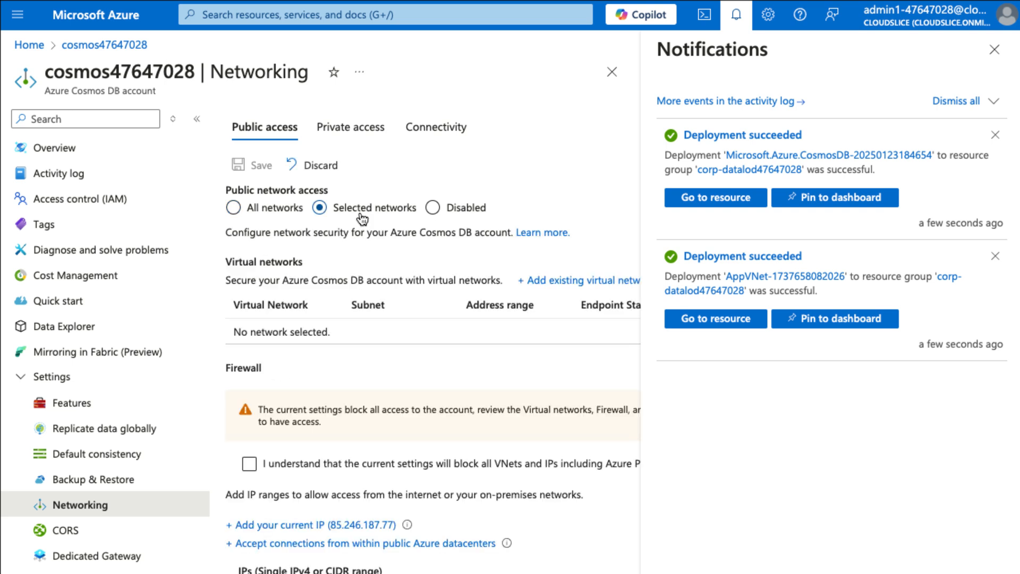
scroll(383, 314, down, 2)
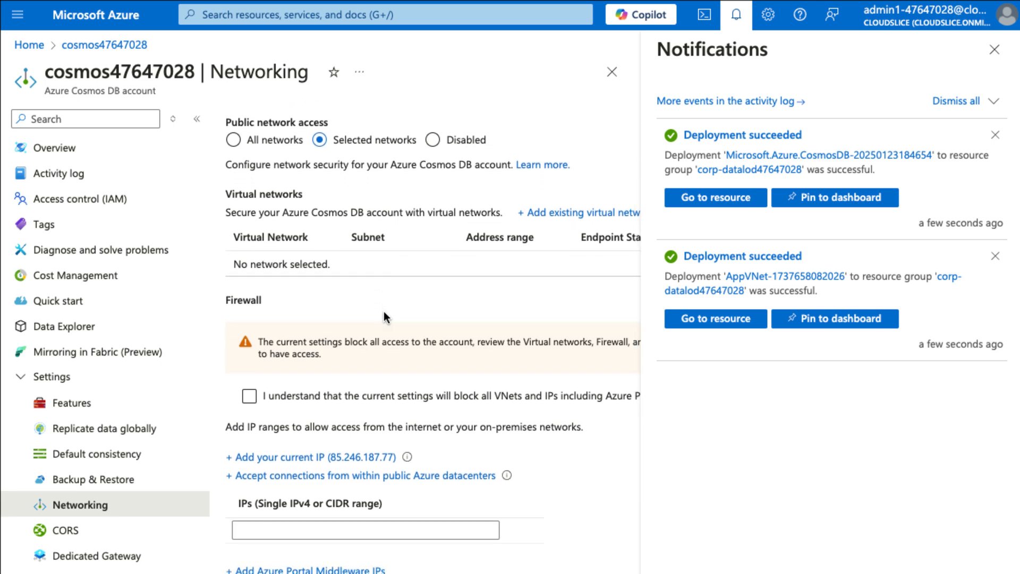
scroll(384, 311, down, 2)
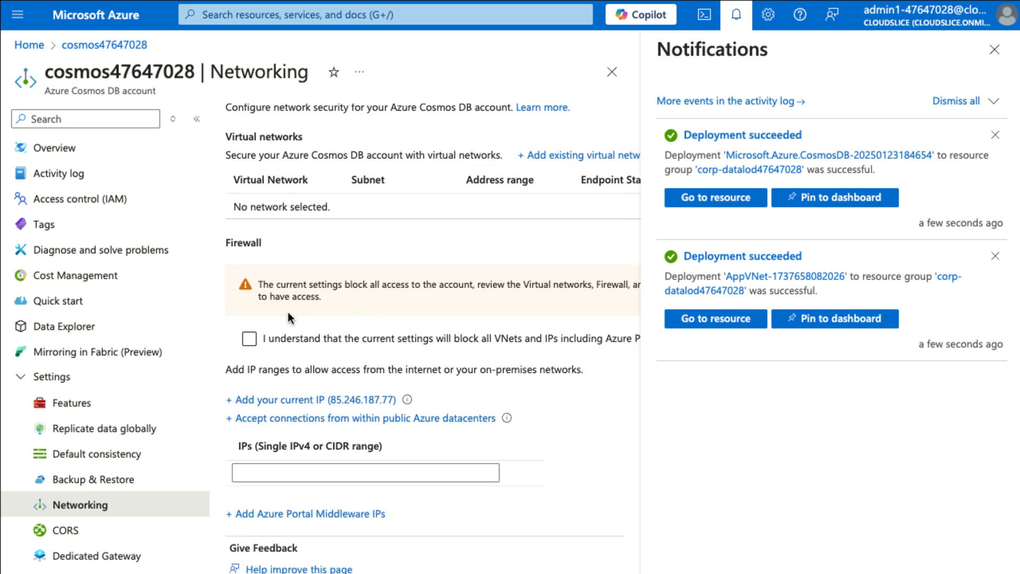
click(321, 400)
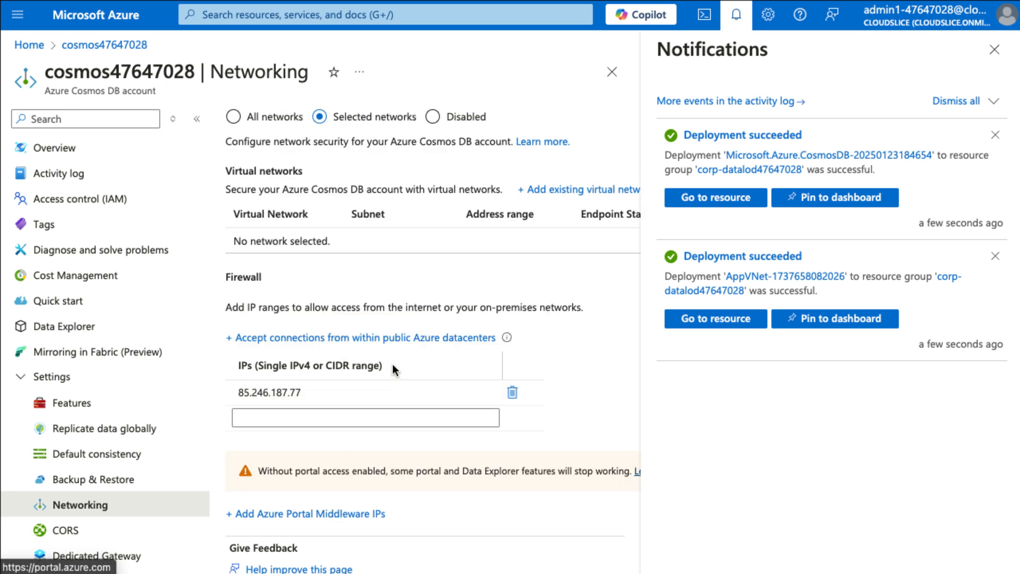
click(396, 338)
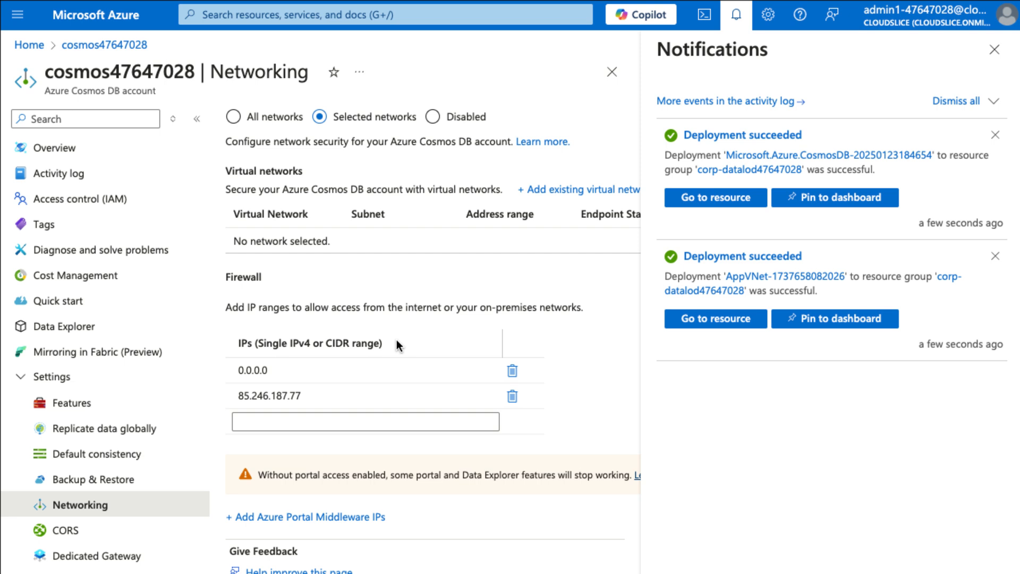
scroll(471, 443, down, 1)
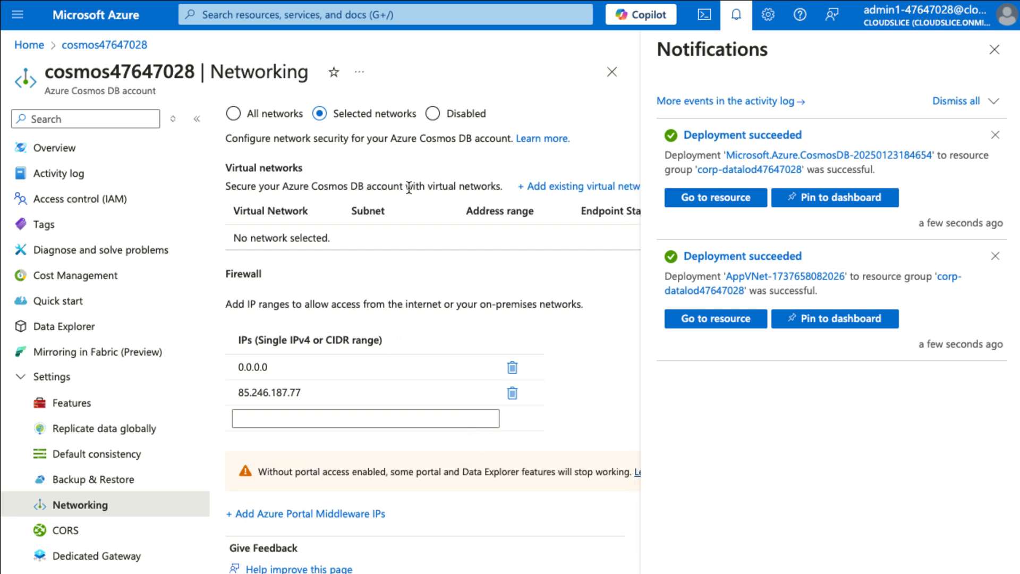
scroll(407, 183, up, 2)
click(260, 165)
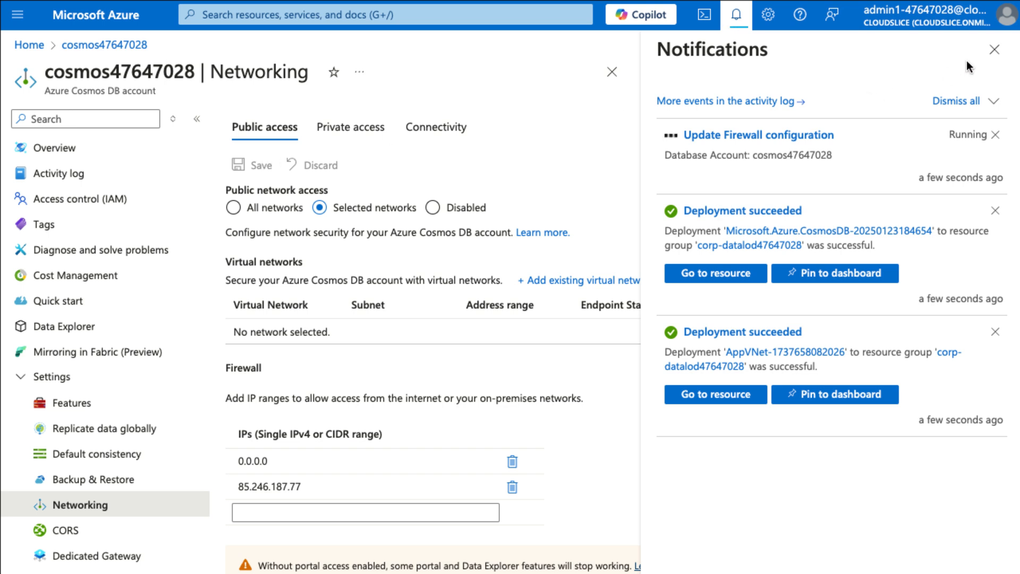
click(258, 169)
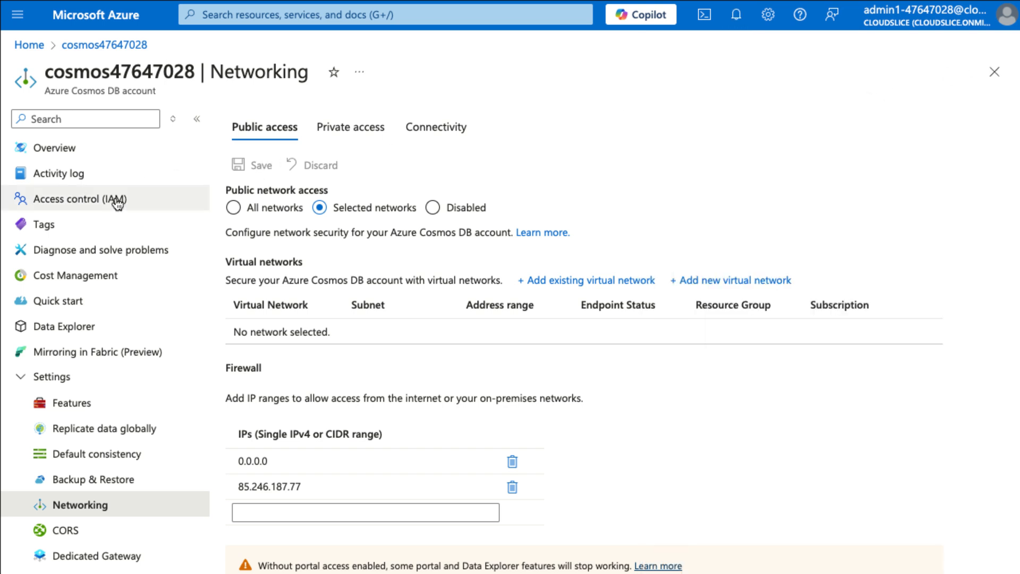
Start a new container in Data Explorer with a new database Database1, without sharing throughput across containers.
click(93, 333)
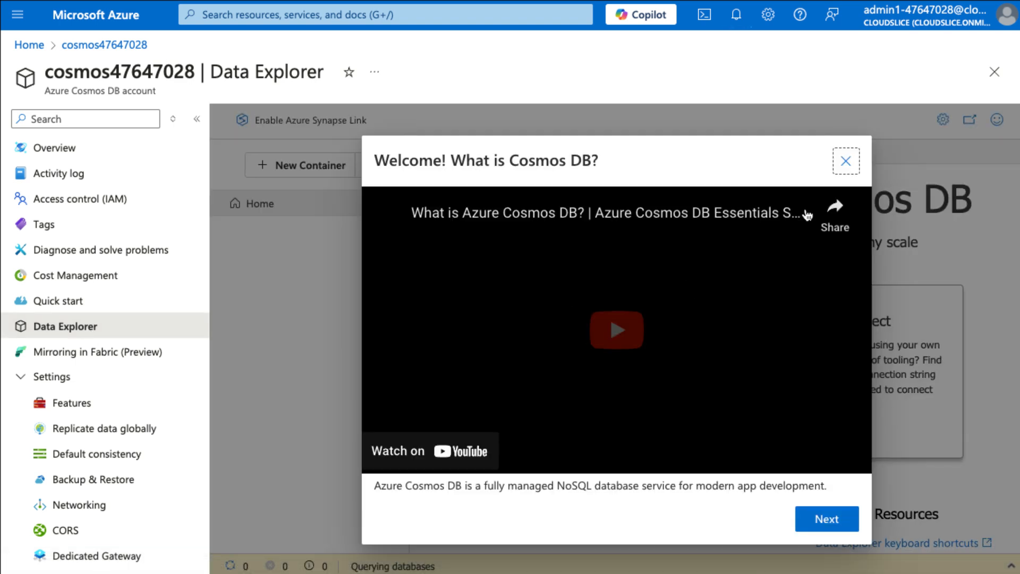
click(846, 160)
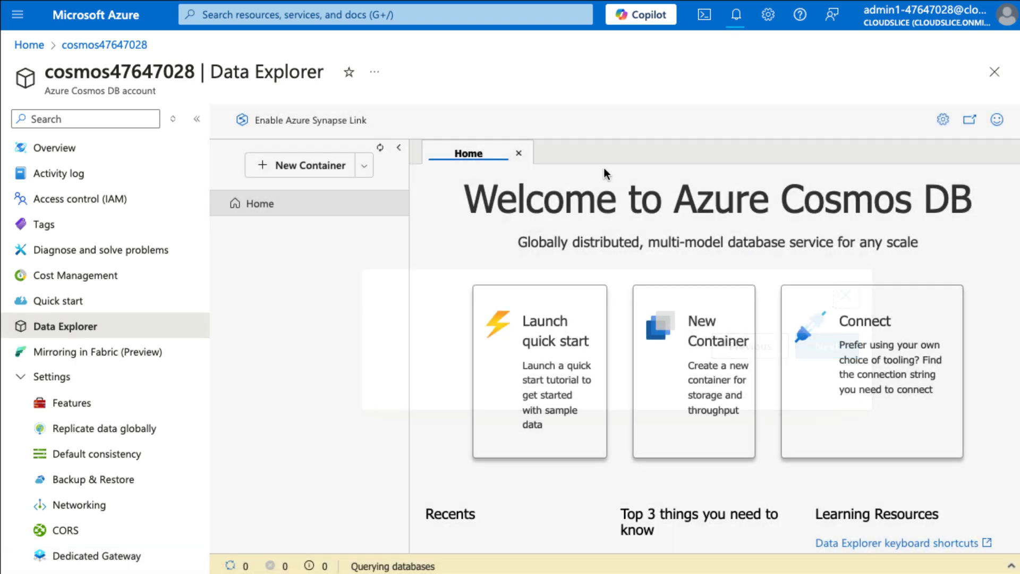
click(317, 167)
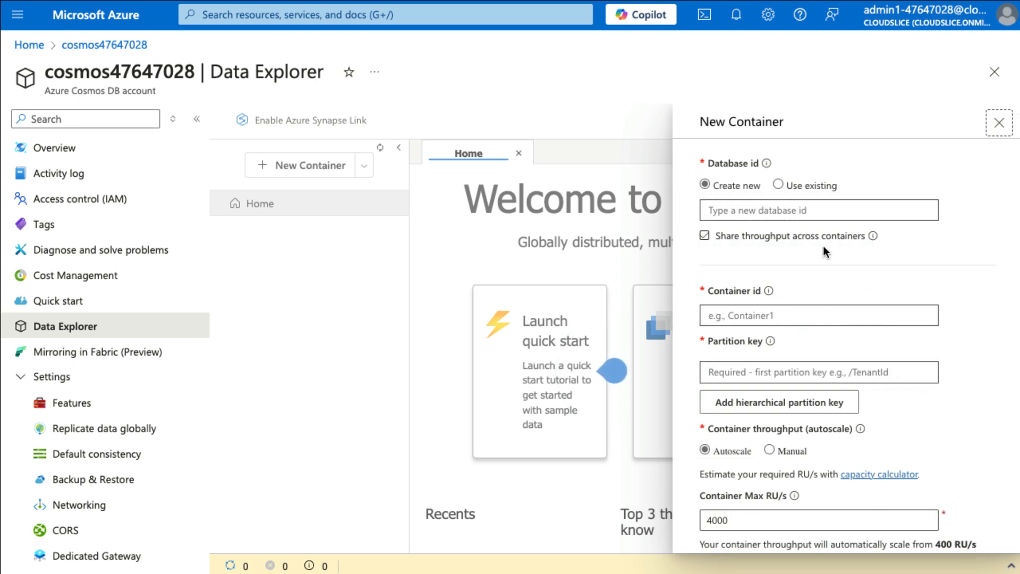
click(797, 235)
click(797, 210)
text(Dat)
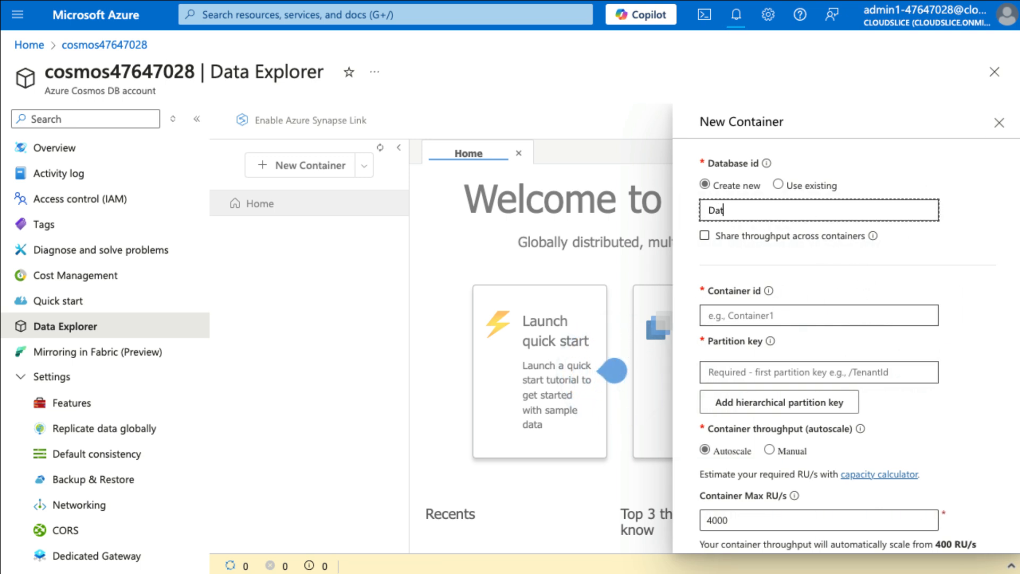
text(abase1)
key(Tab)
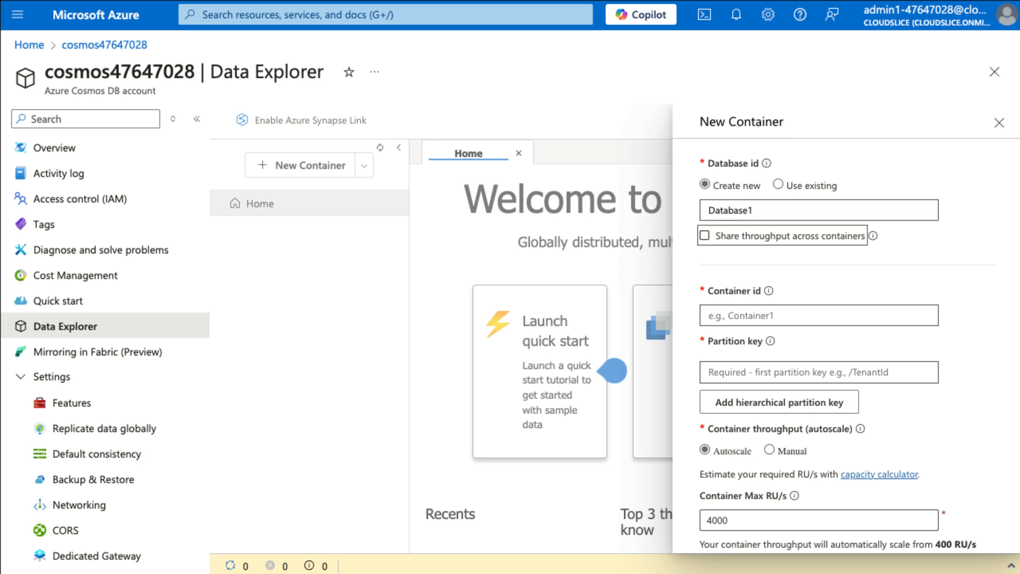
Set the container id to Customers and the partition key to /_partitionKey.
key(Tab)
key(Tab)
key(Tab)
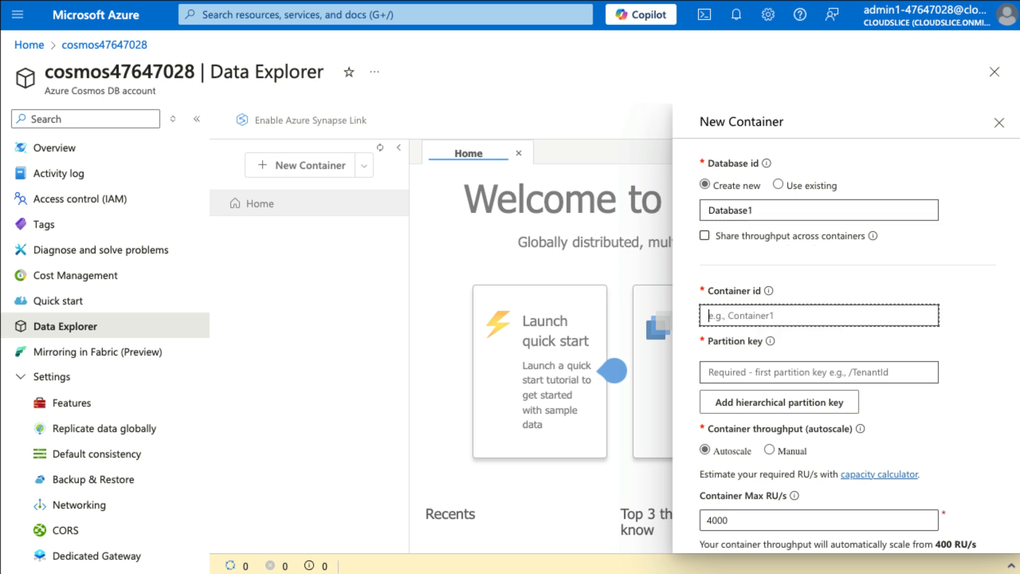
text(Custom)
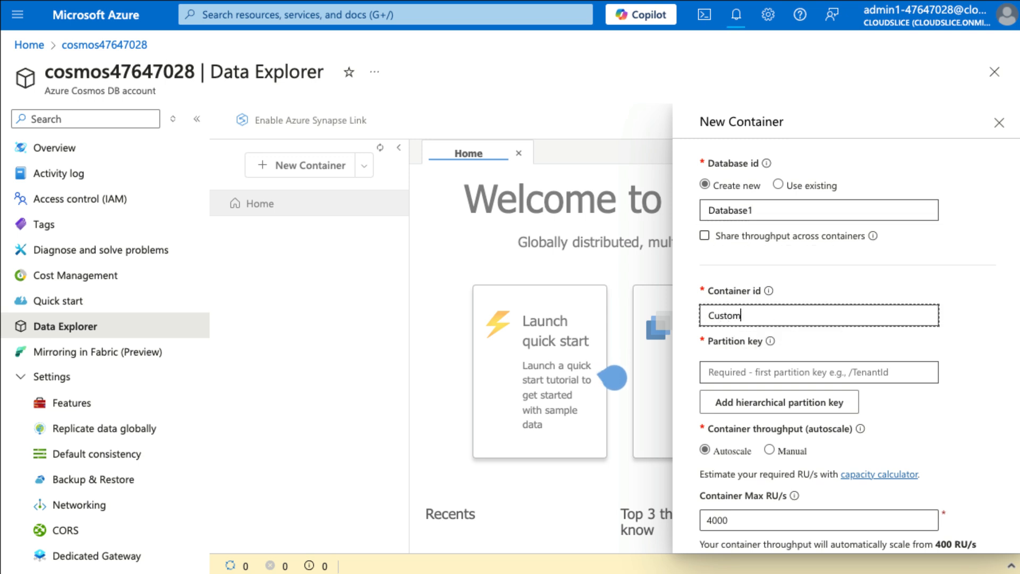
text(ers)
key(Tab)
key(Tab)
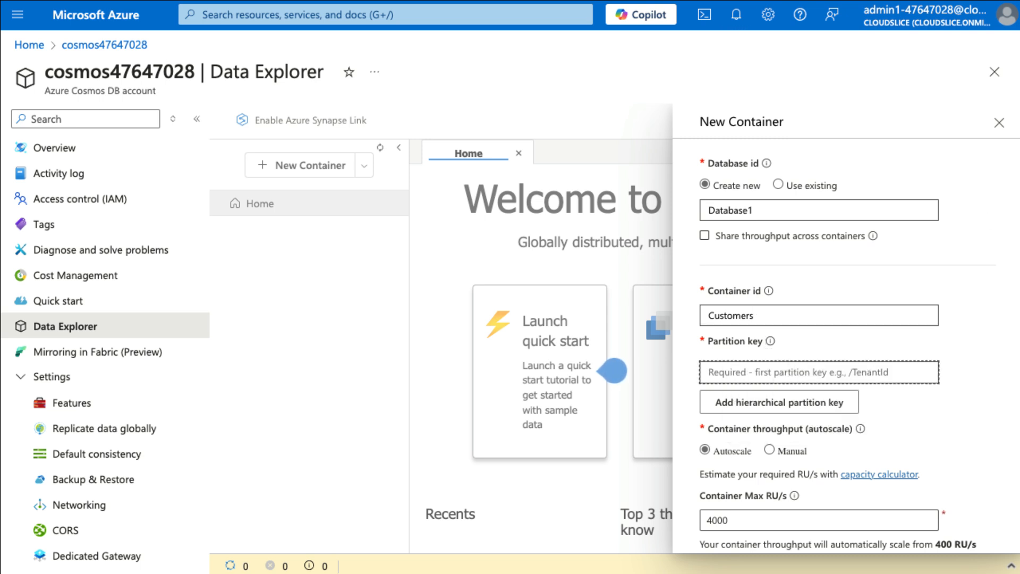
click(831, 371)
text(/_partitionKey)
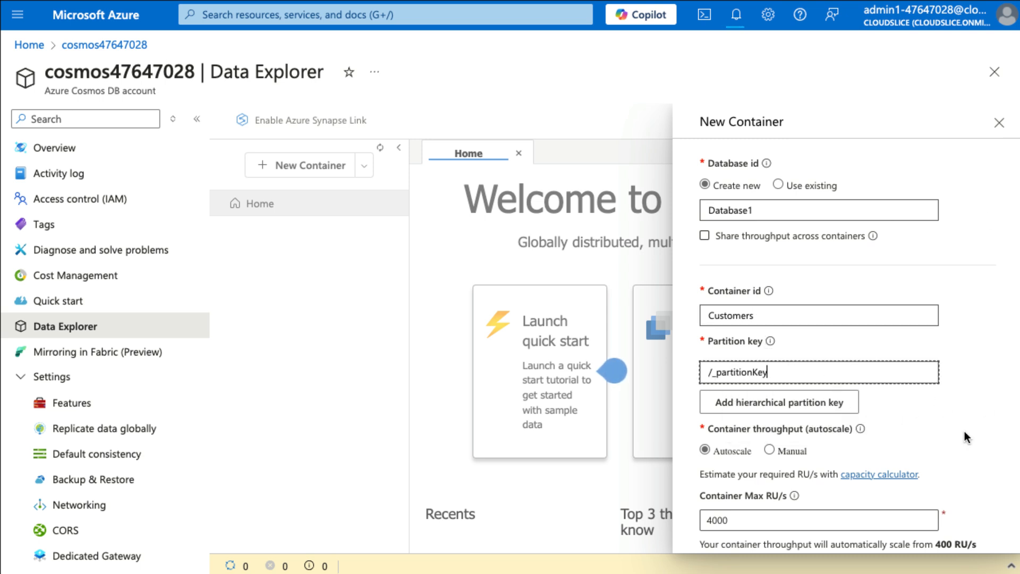
Set the container throughput to manual with 400 RU/s and create the container.
scroll(965, 432, down, 2)
click(770, 362)
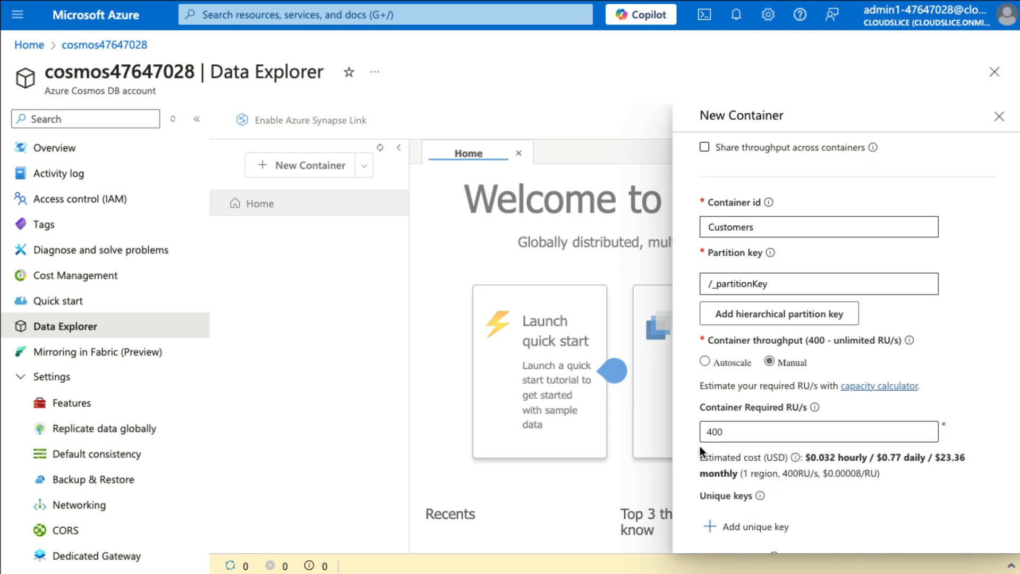
click(727, 430)
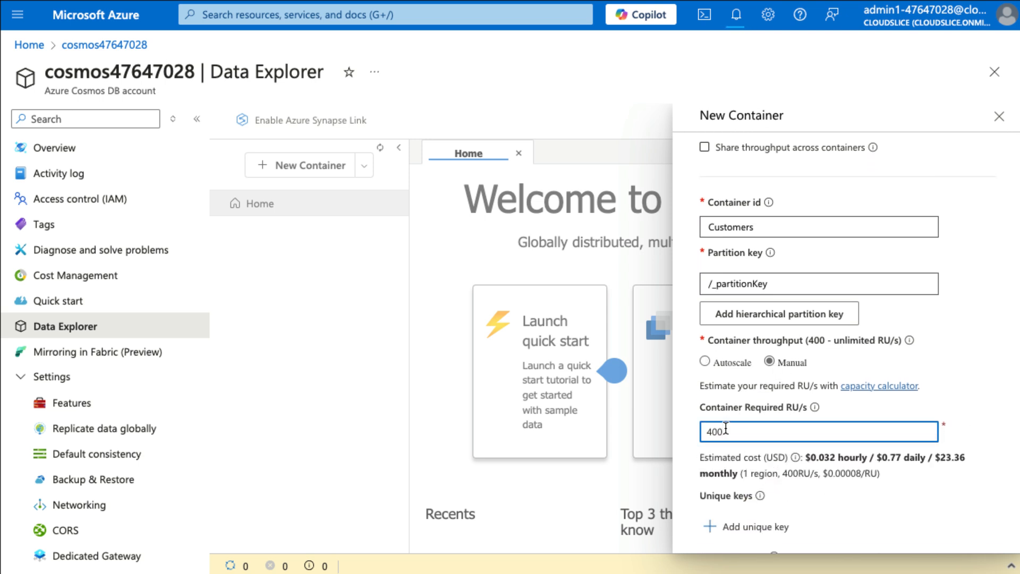
key(BackSpace)
key(BackSpace)
key(BackSpace)
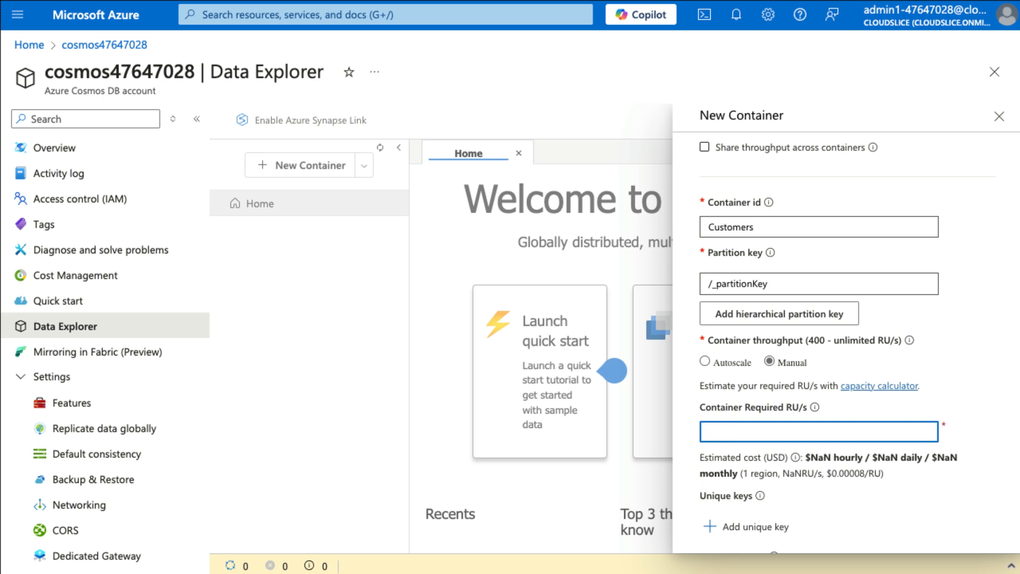
text(500)
scroll(878, 438, down, 5)
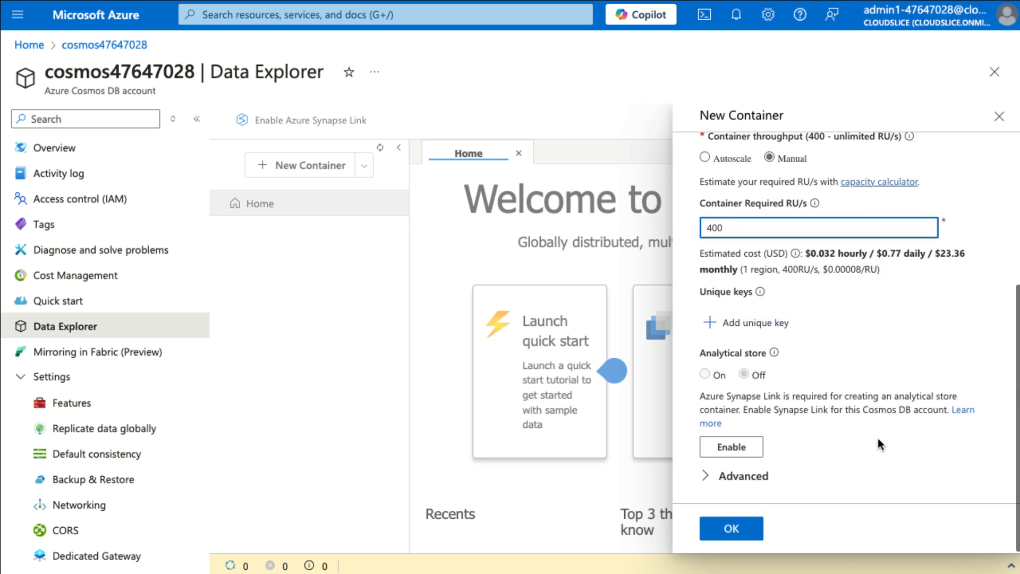
click(743, 531)
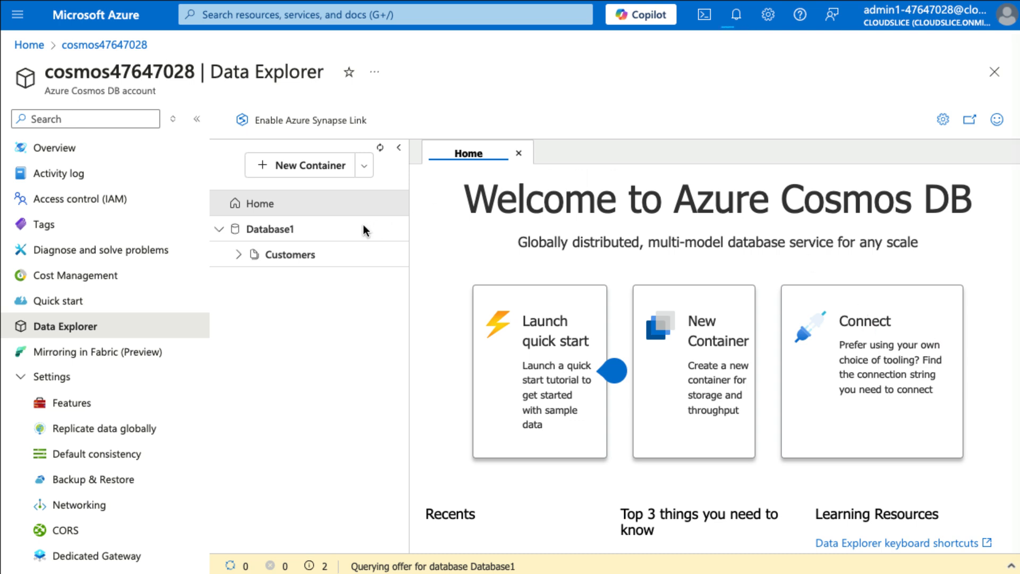
Add and save a Customers item with first and last name, age 32, salary 90000.00, company "Veraq" and isVested false.
click(306, 254)
click(287, 280)
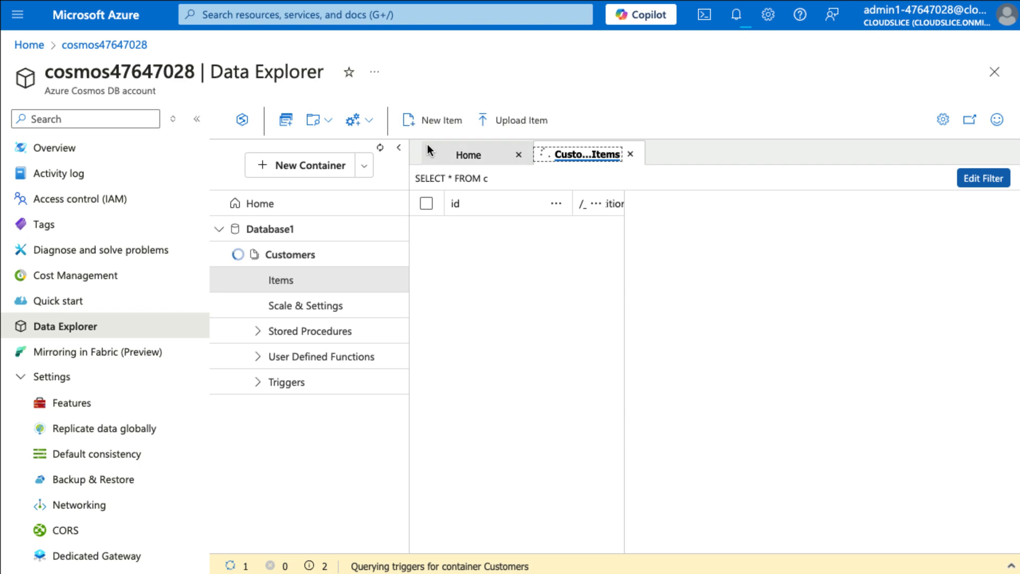
click(434, 122)
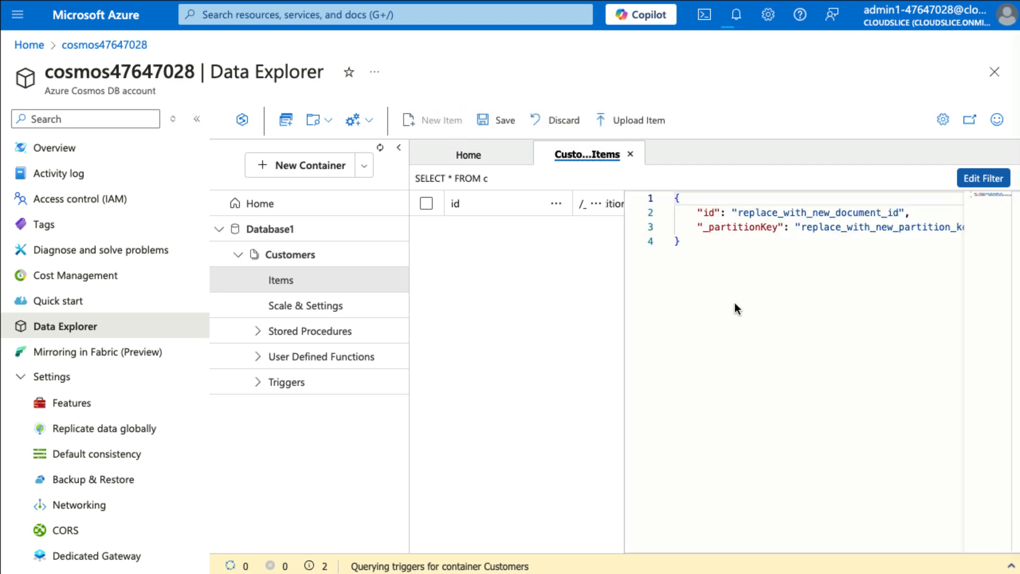
click(738, 255)
key(ctrl+a)
text({     "firstName": "Tracy",     "lastName": "Nguyen",     "age": 32,     "salary": 90000.00,     "company": "Veraq",     "isVested": false })
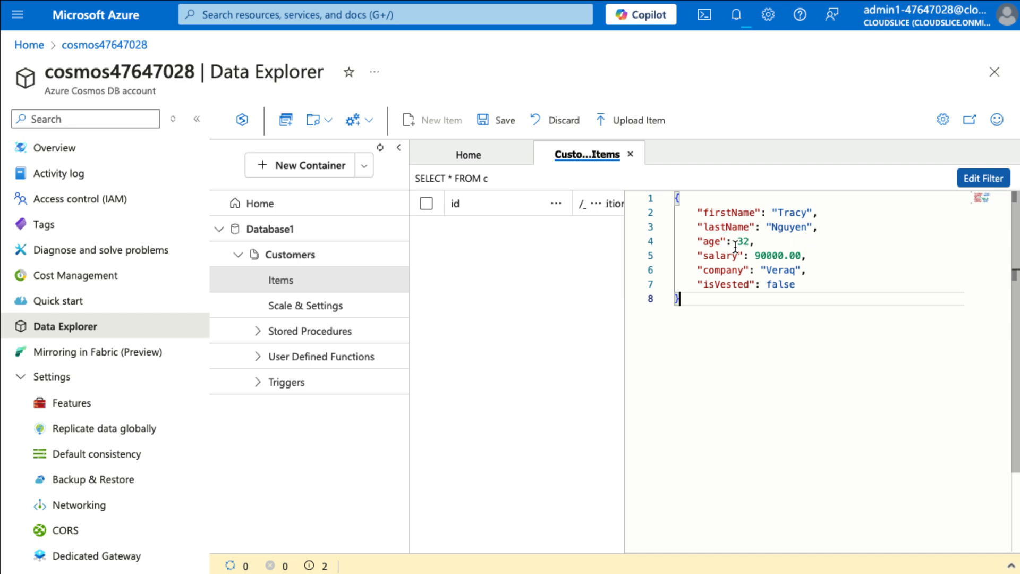
click(502, 123)
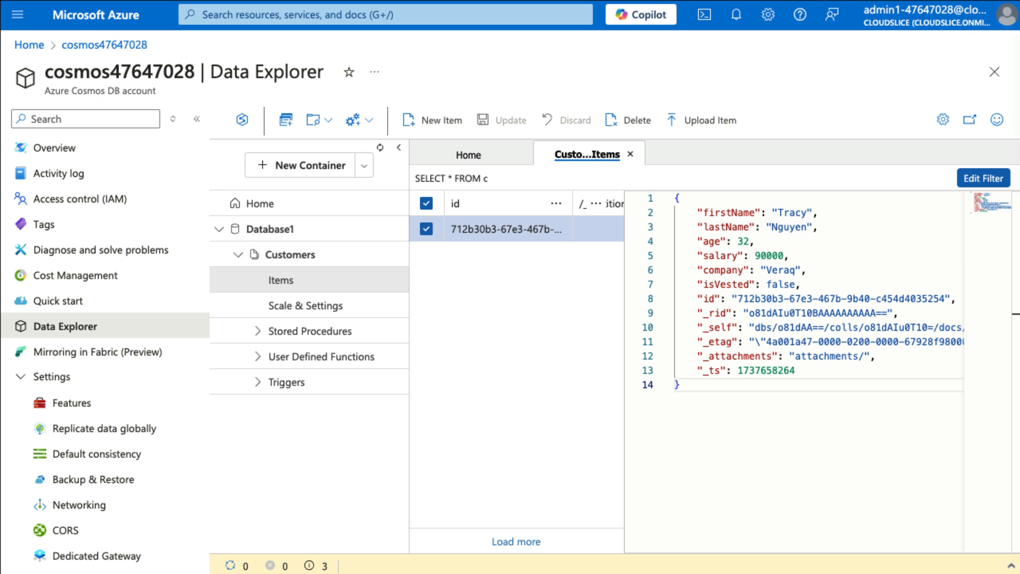
Add and save a second Customers item containing only first name, last name and company "BEC".
click(438, 119)
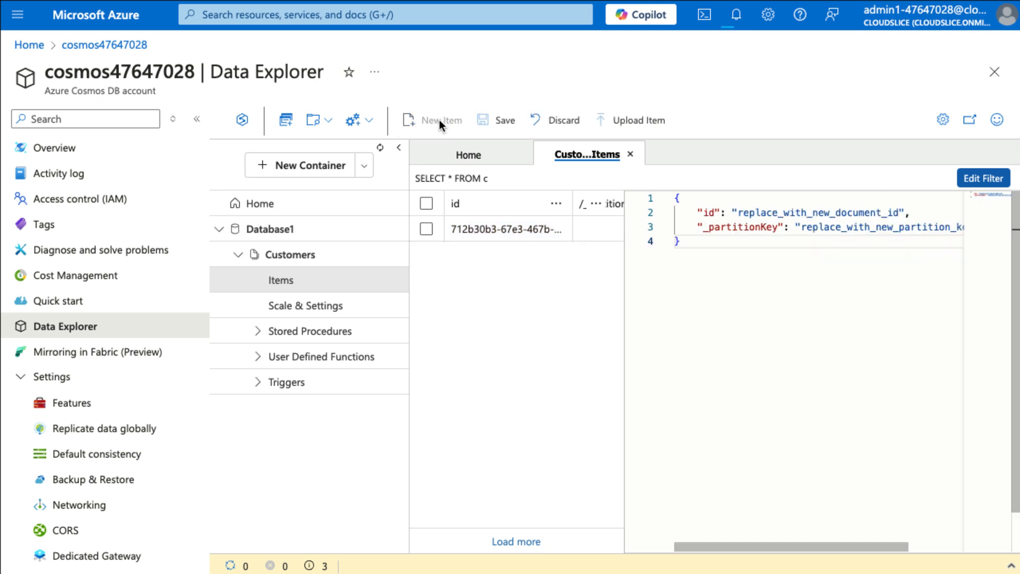
click(759, 255)
text({     "firstName": "Shrestha",     "lastName": "Patel",     "company": "BEC" })
key(ctrl+a)
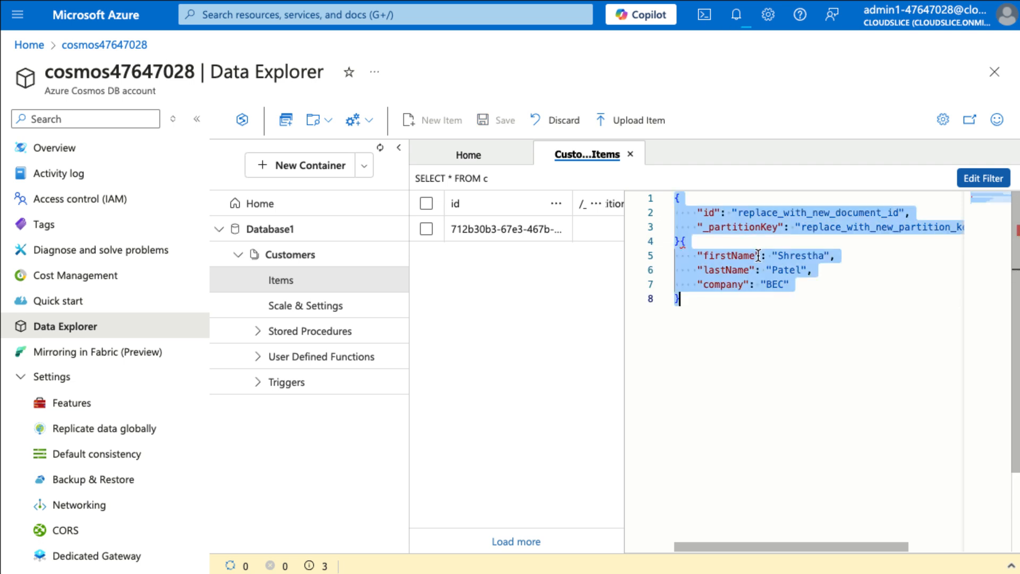
text({     "firstName": "Shrestha",     "lastName": "Patel",     "company": "BEC" })
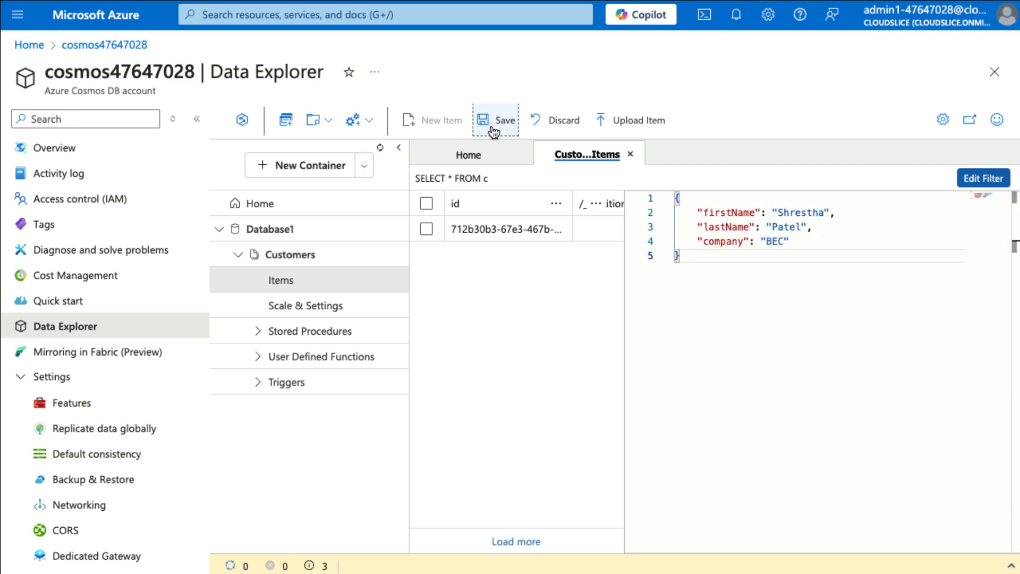
click(497, 123)
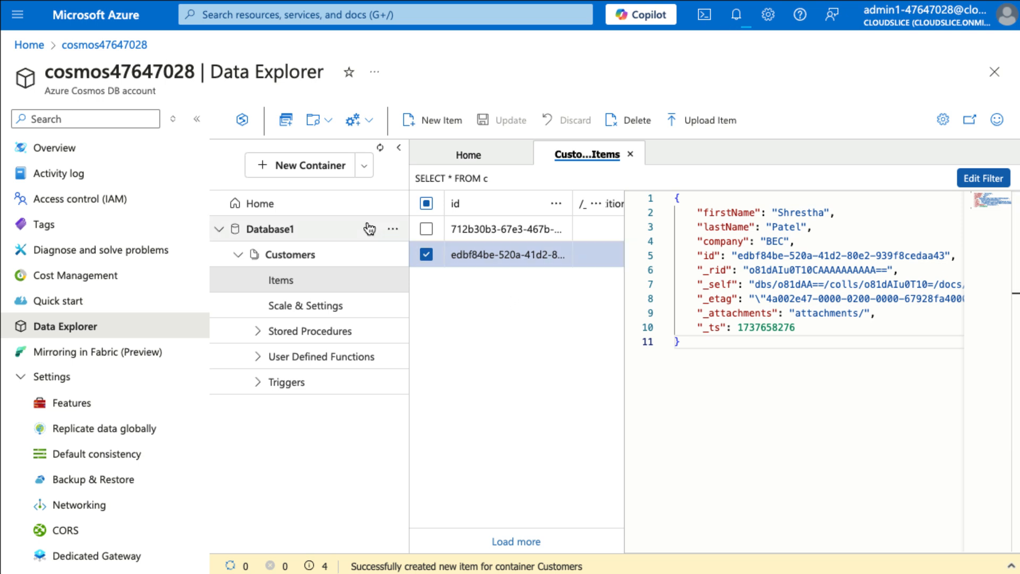
Open a new SQL query on the Customers container and execute SELECT * FROM c.
click(287, 121)
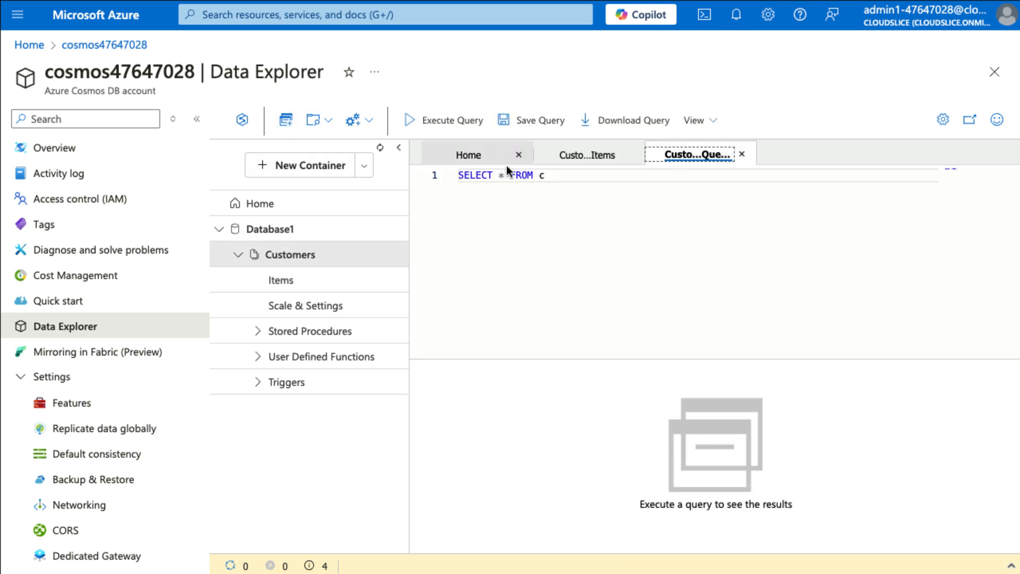
click(459, 126)
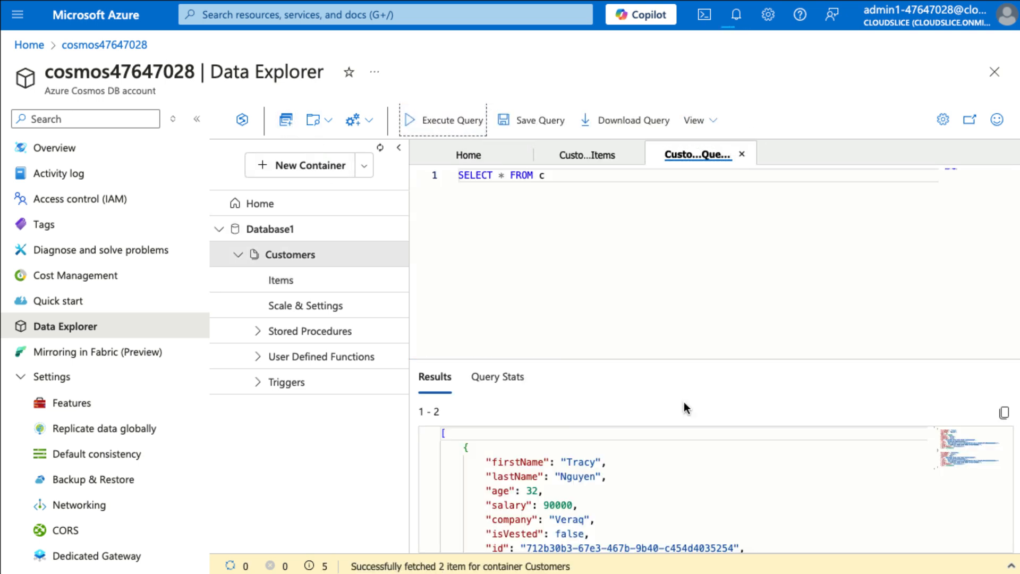
Review the Customers items returned in the query results.
scroll(660, 527, down, 7)
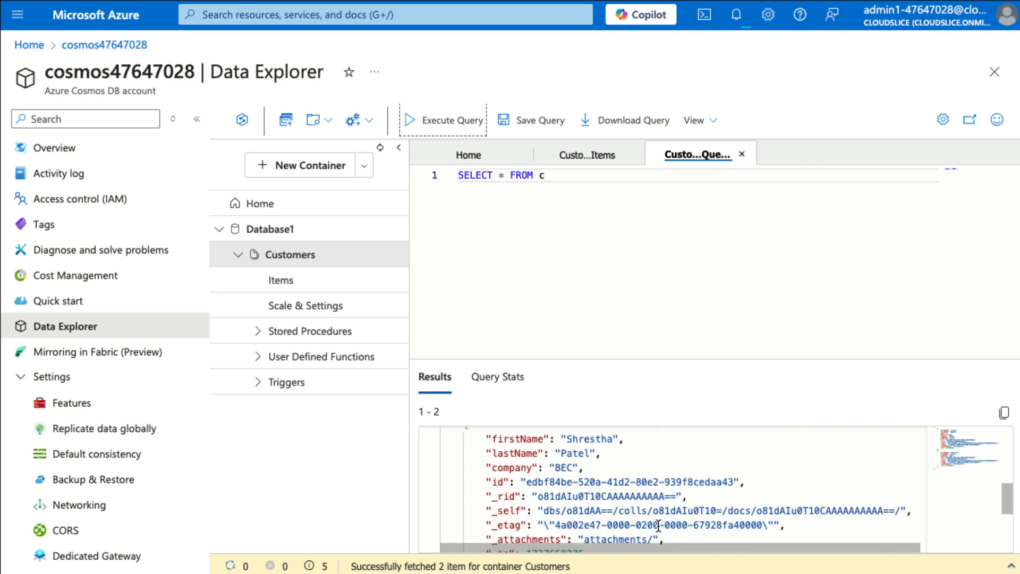
scroll(658, 526, up, 7)
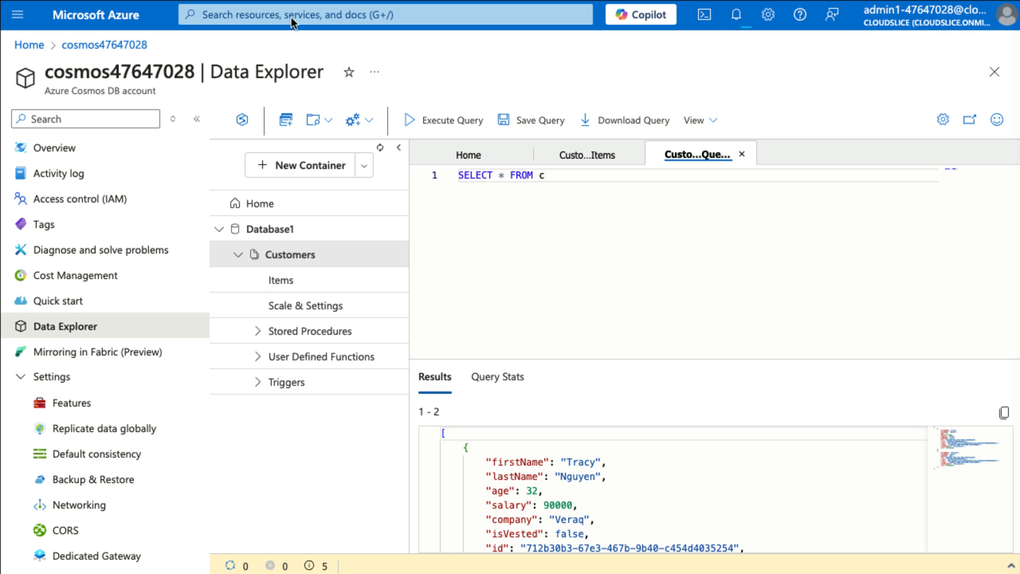
Search the portal for the Storage accounts service and start creating a new storage account.
click(313, 17)
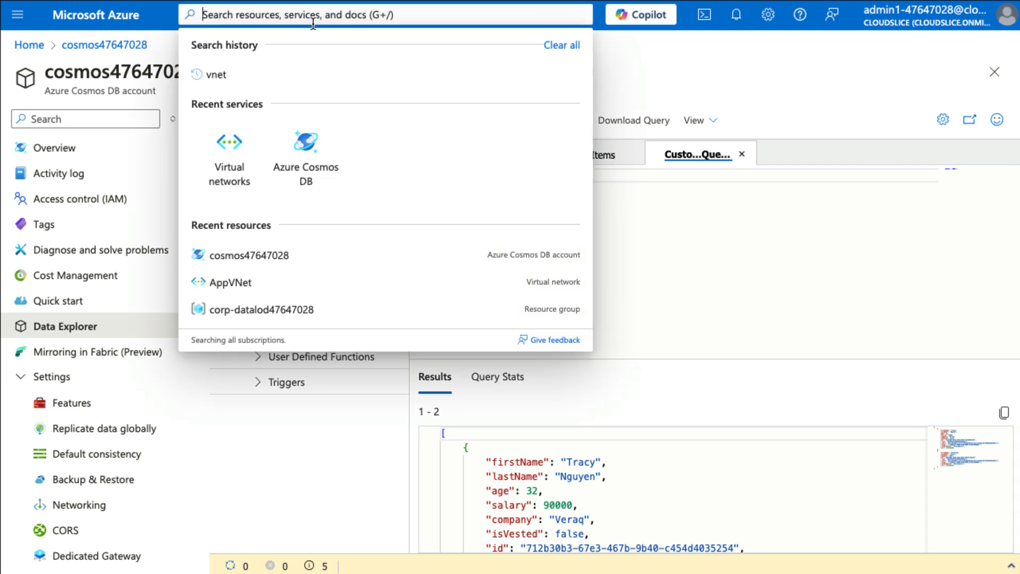
text(stor)
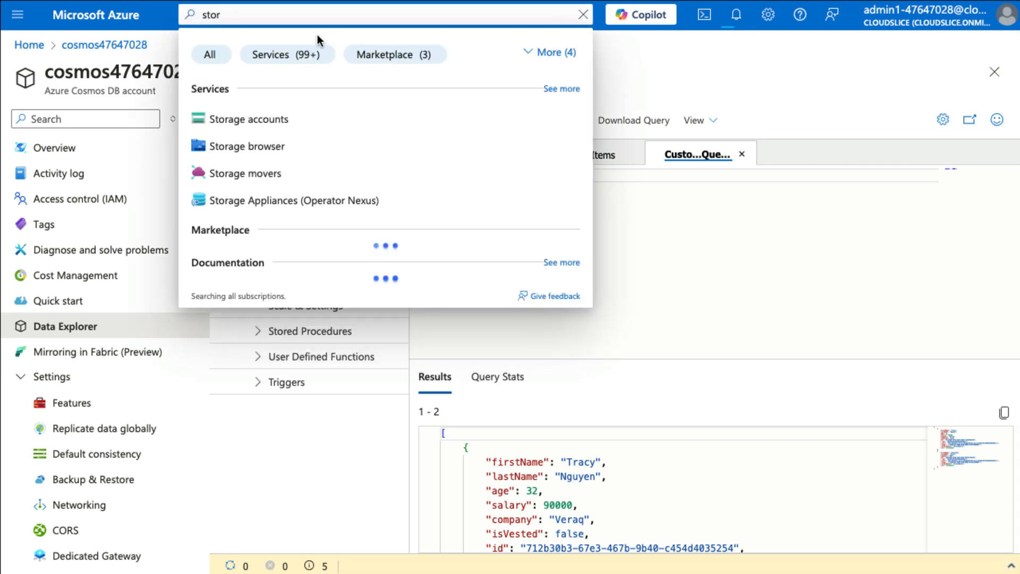
click(249, 118)
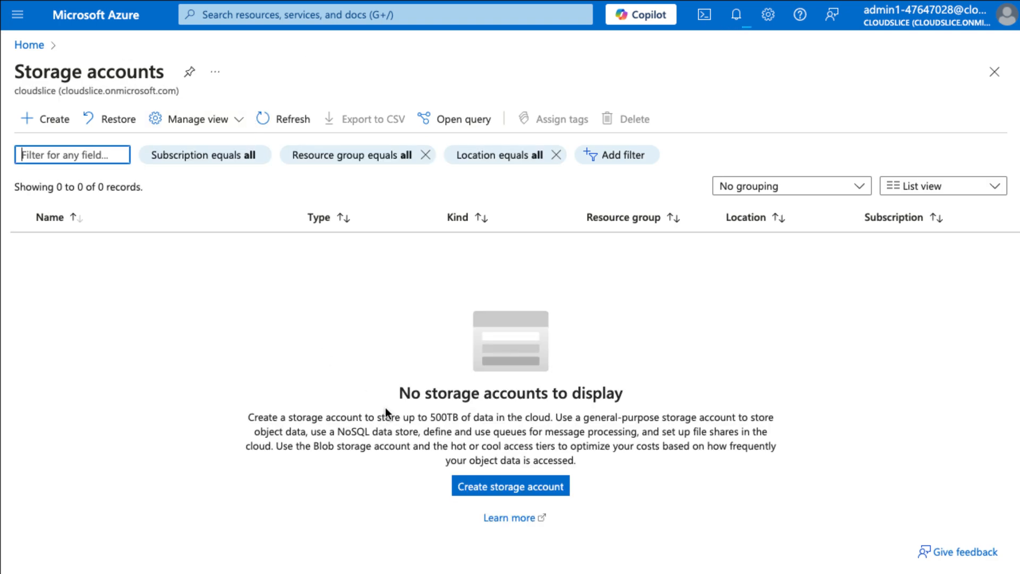
click(541, 494)
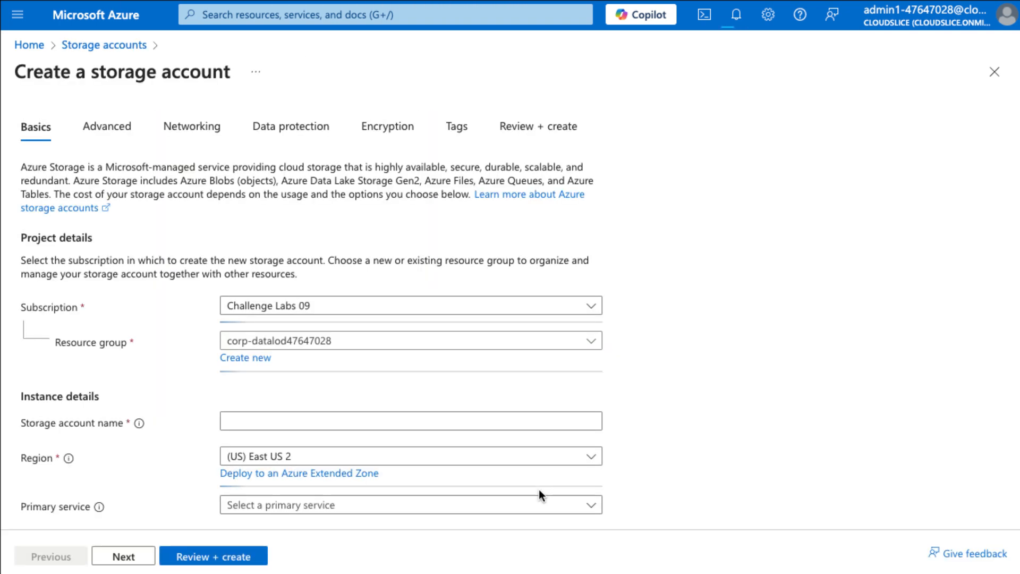
Name the storage account sa47647028 and set its redundancy to Locally-redundant storage (LRS).
click(331, 419)
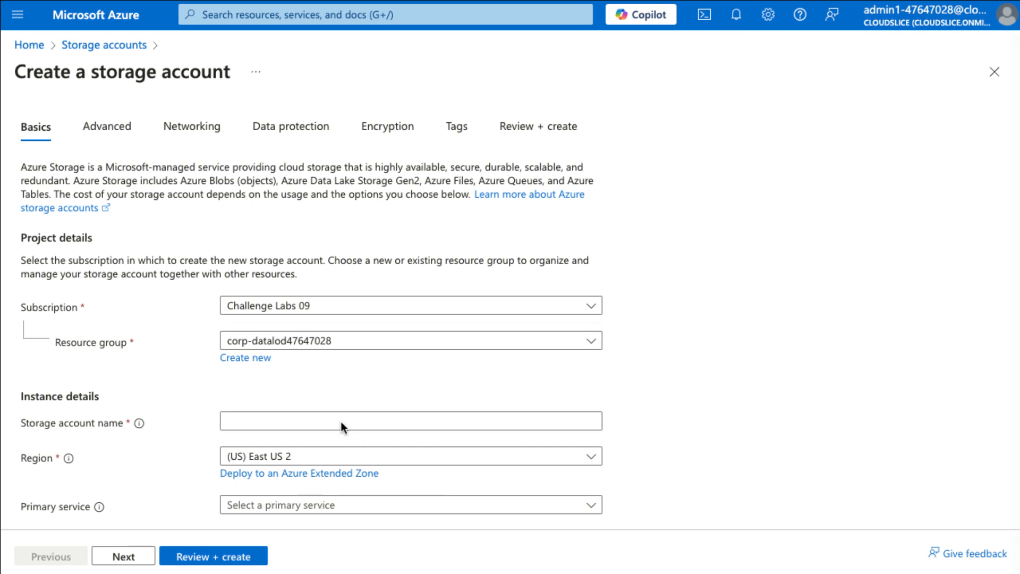
click(342, 423)
text(sa47647028)
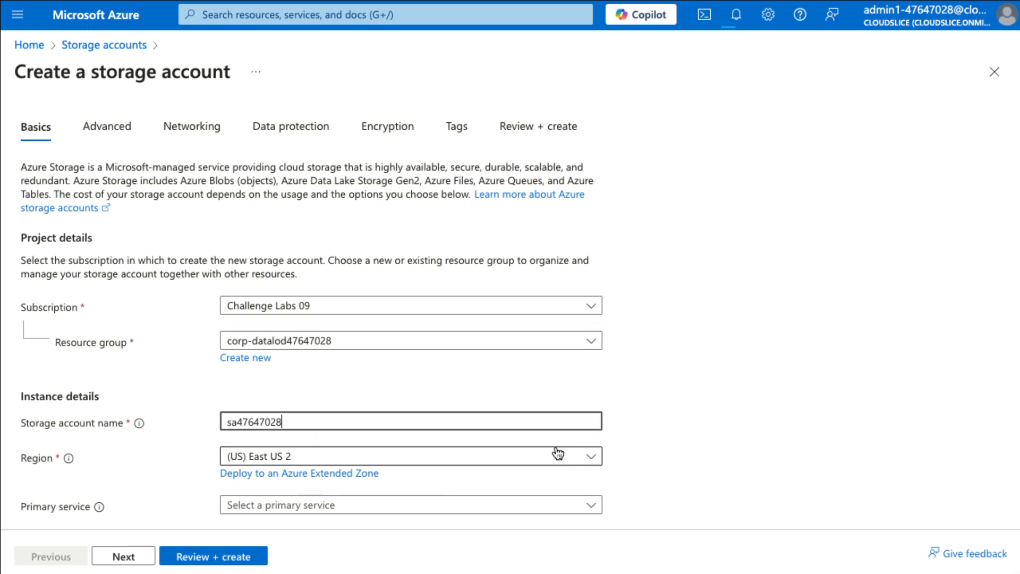
scroll(785, 400, down, 3)
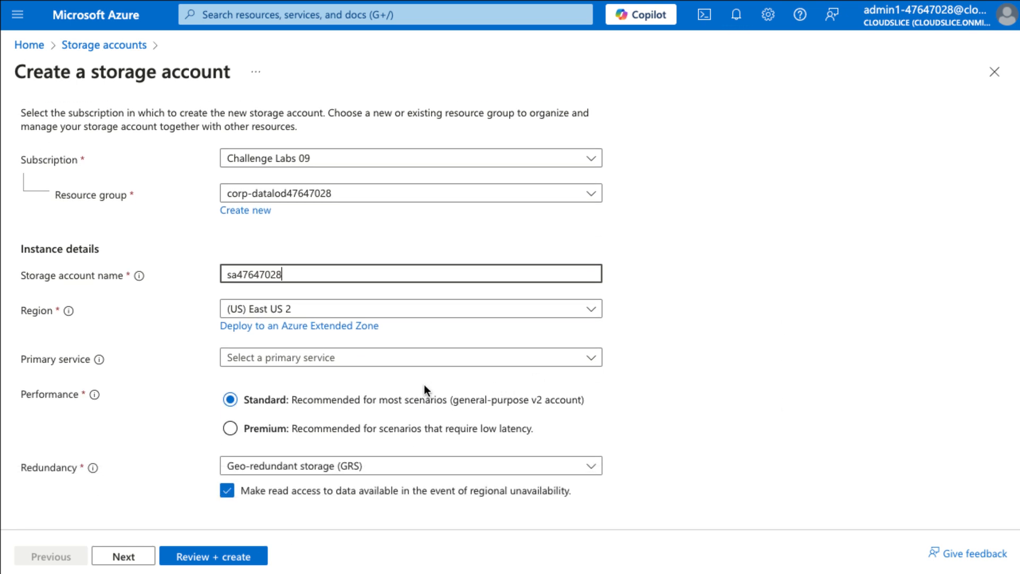
click(360, 466)
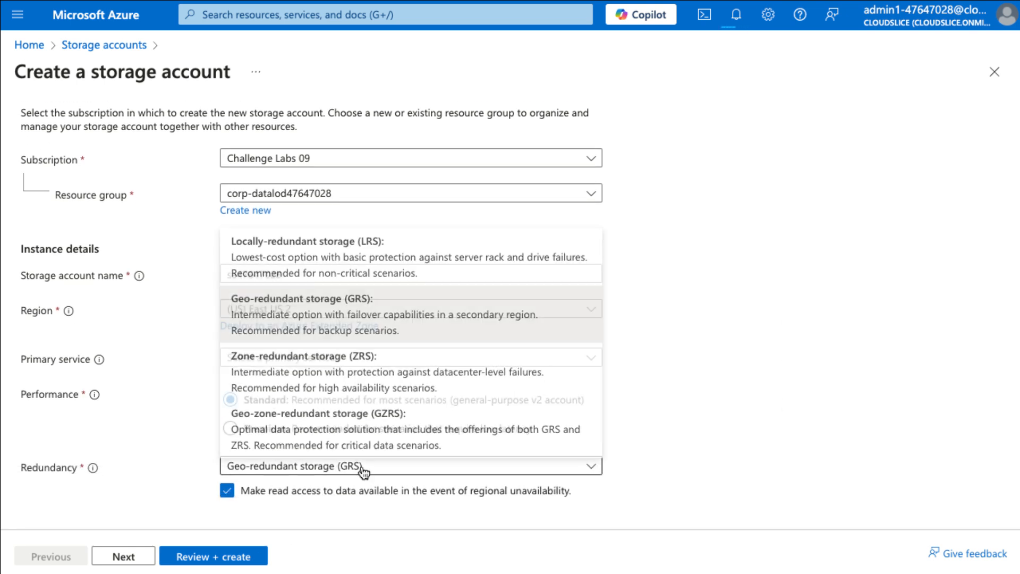
click(369, 262)
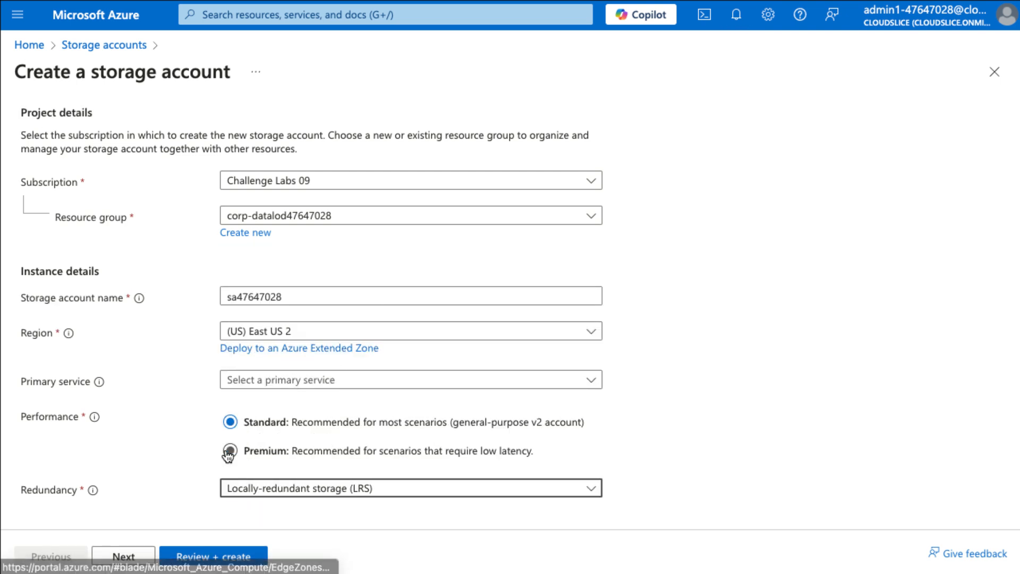
Allow enabling anonymous access on individual containers in the advanced security settings, and create the storage account.
click(129, 556)
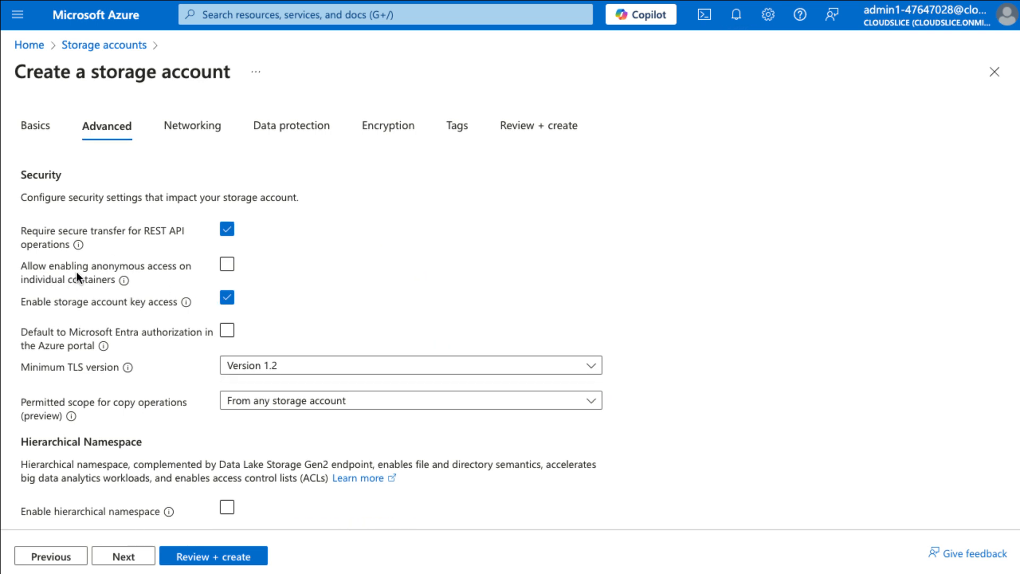
click(228, 266)
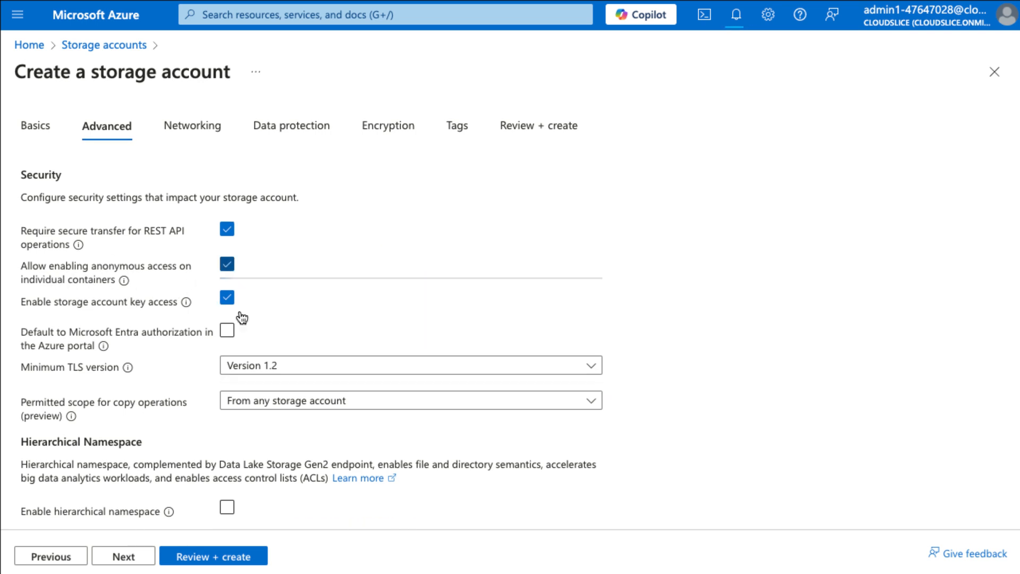
click(216, 556)
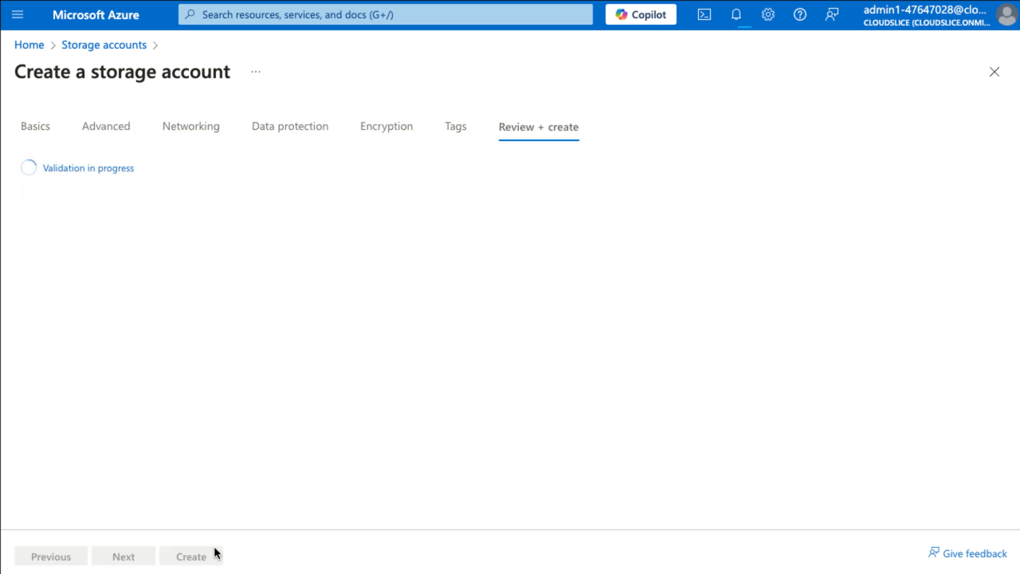
click(215, 553)
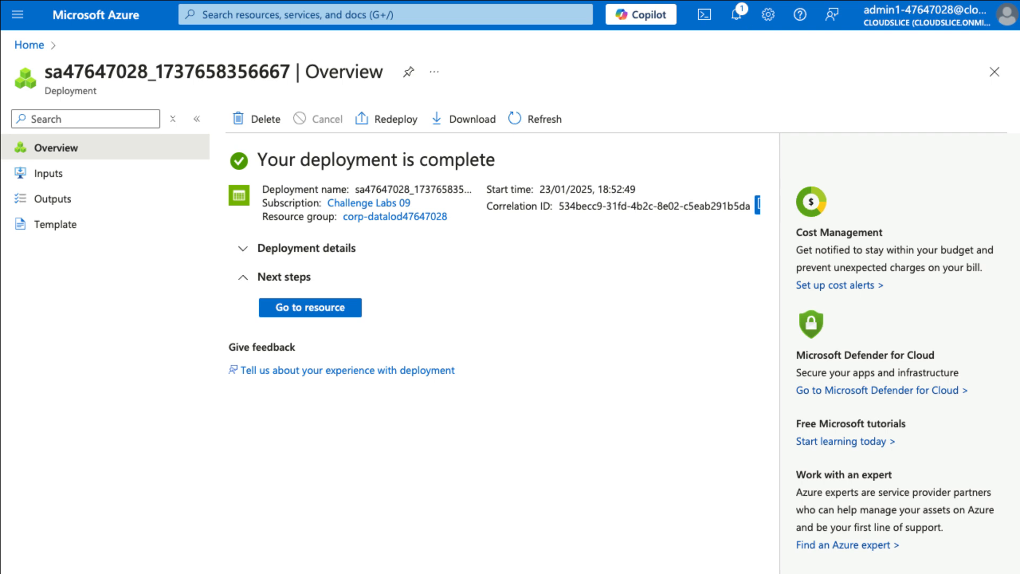
Go to the deployed storage account and create a blob container named images.
click(338, 305)
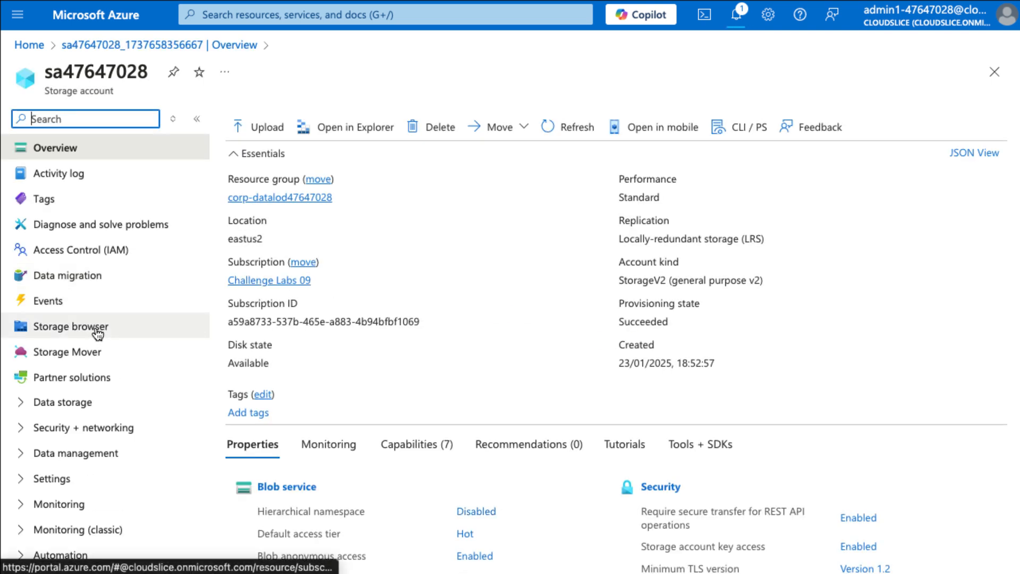
click(90, 403)
click(88, 430)
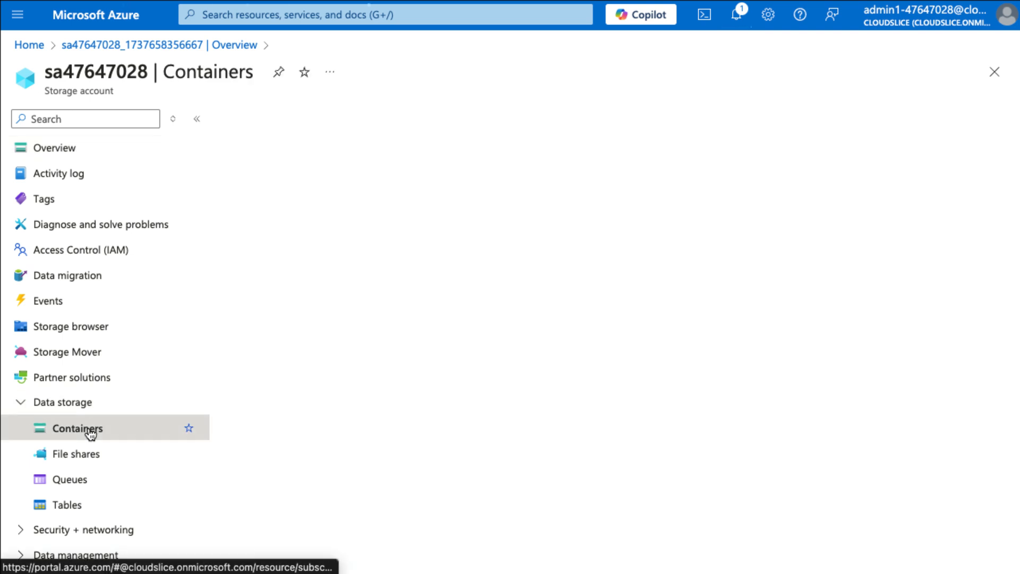
click(275, 126)
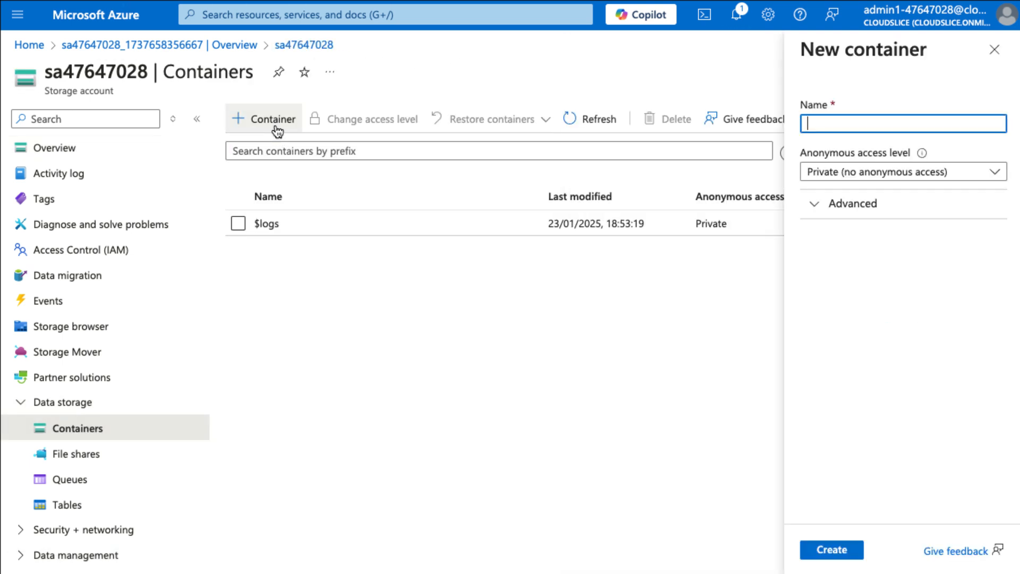
text(imag)
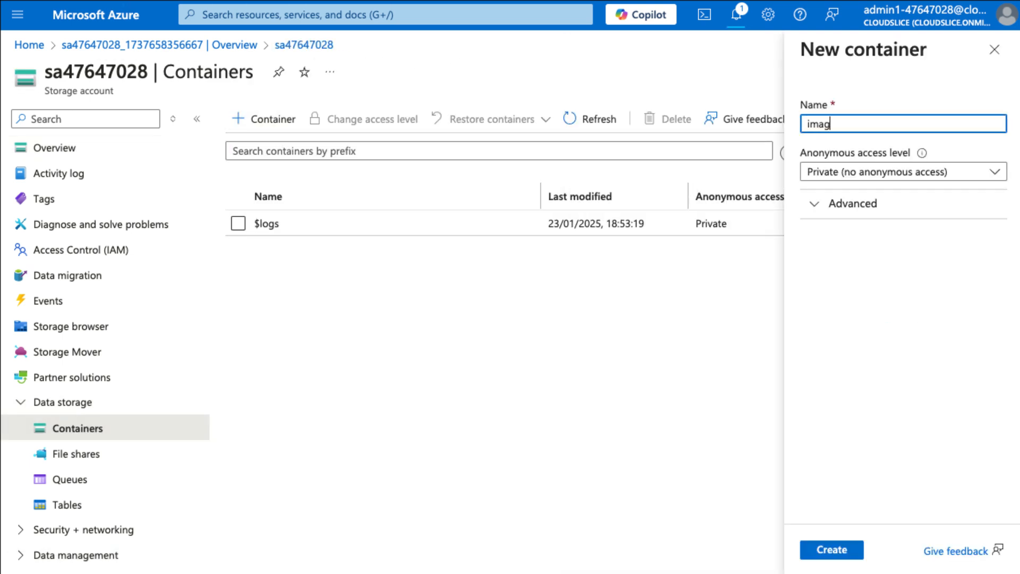
text(es)
click(837, 551)
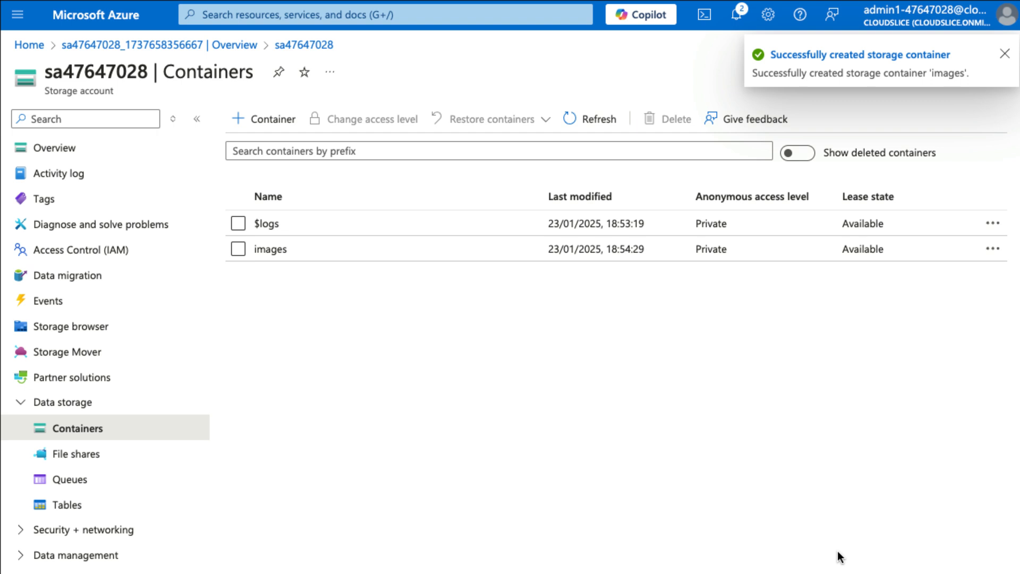
Upload logo-navy-domain.png to the images container with a block size of 64 KiB.
click(284, 249)
click(275, 122)
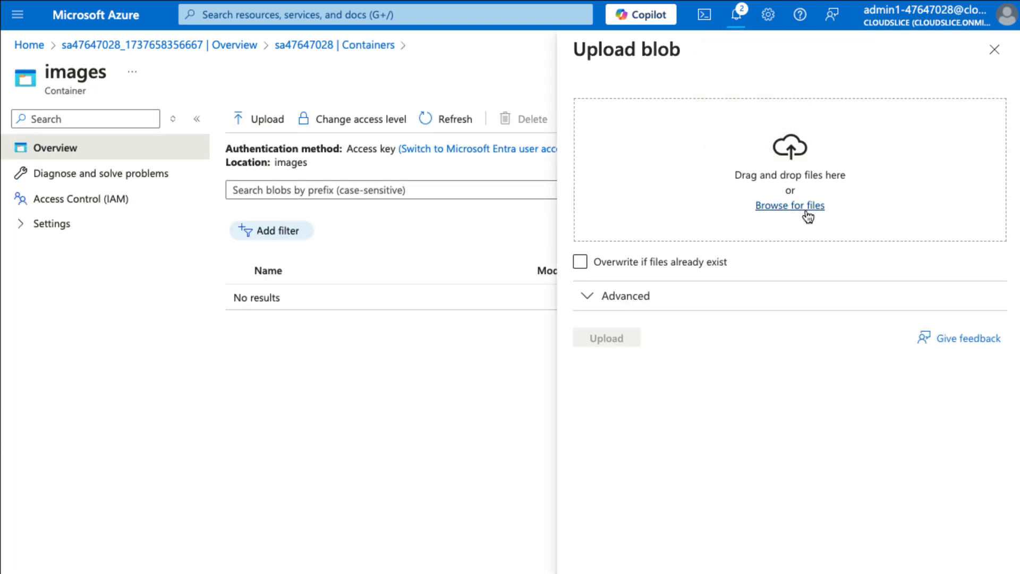
click(800, 208)
click(792, 296)
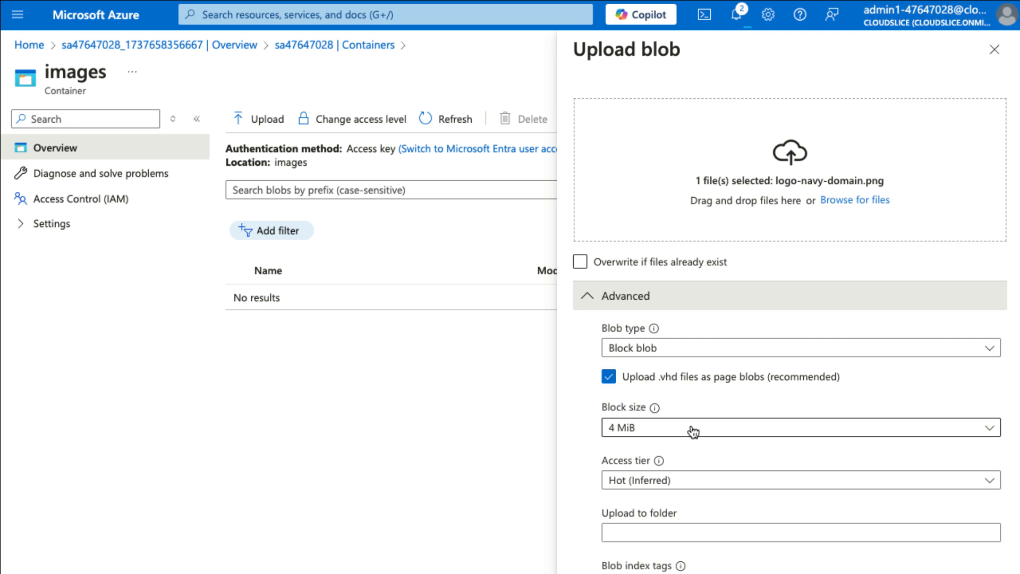
click(693, 432)
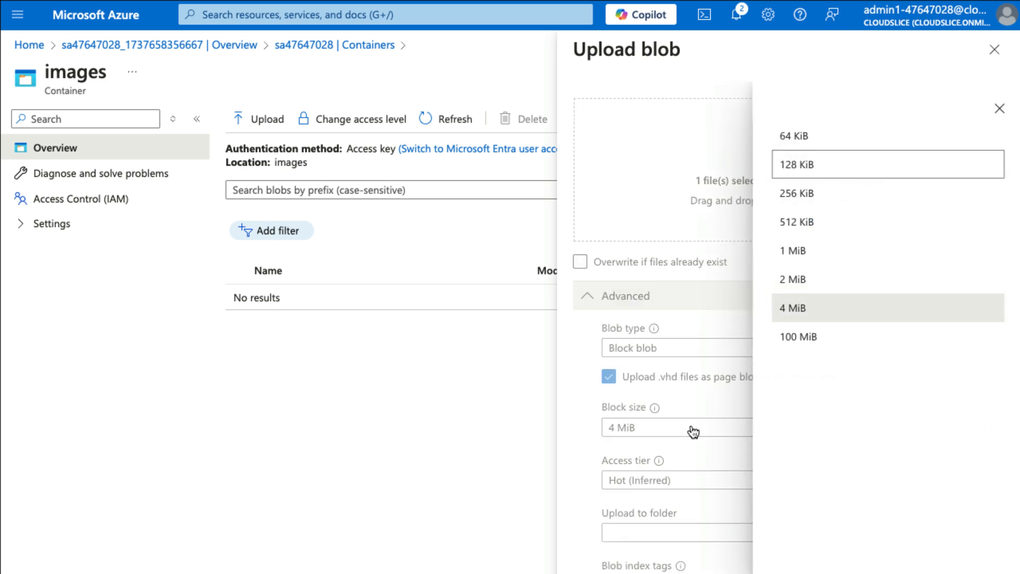
click(838, 152)
scroll(622, 379, down, 1)
scroll(622, 379, down, 5)
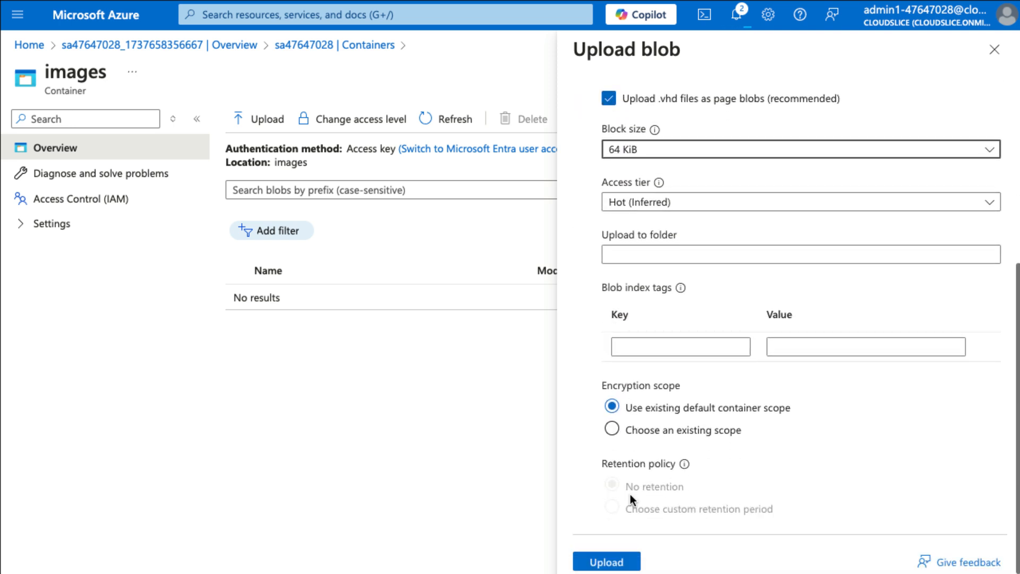
click(627, 561)
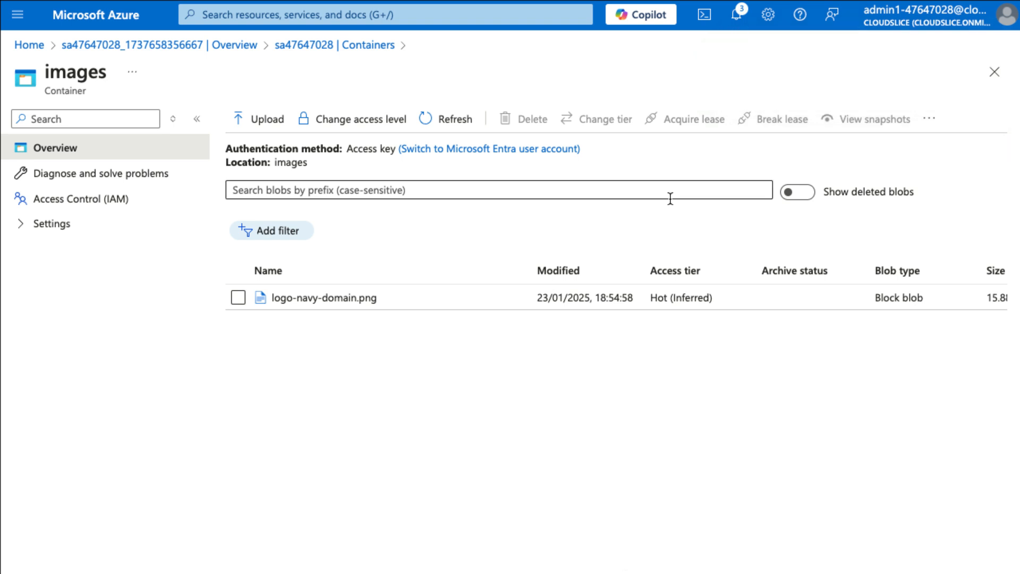
Open the SAS generation settings of the logo-navy-domain.png blob and set the start time to 12:00:00.
click(292, 298)
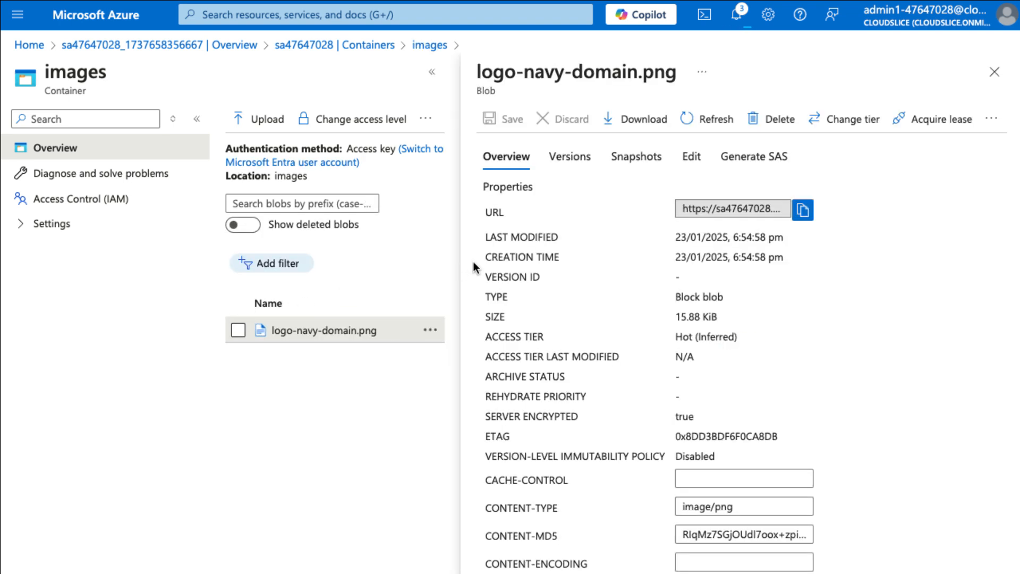
click(764, 161)
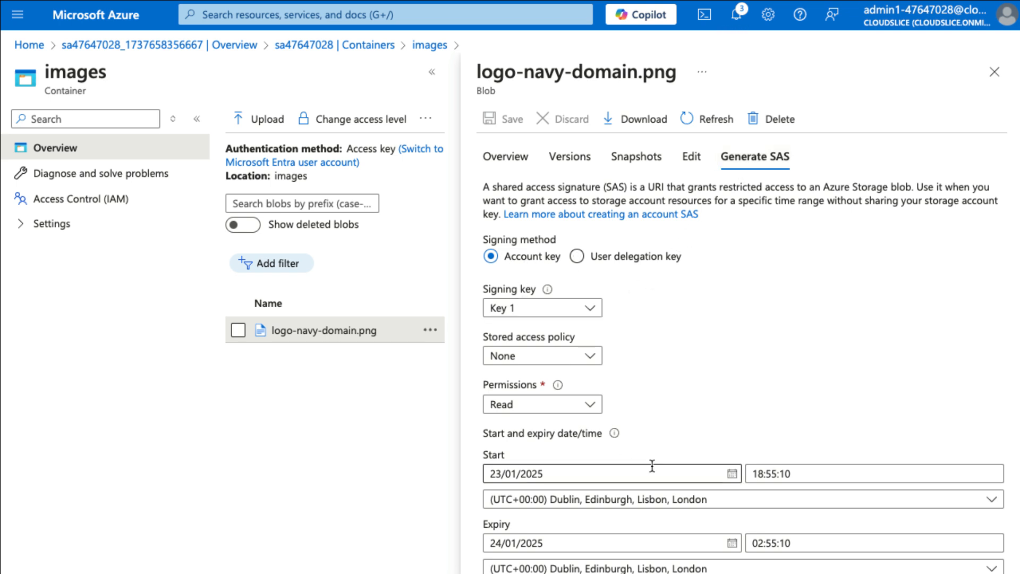
scroll(654, 467, down, 1)
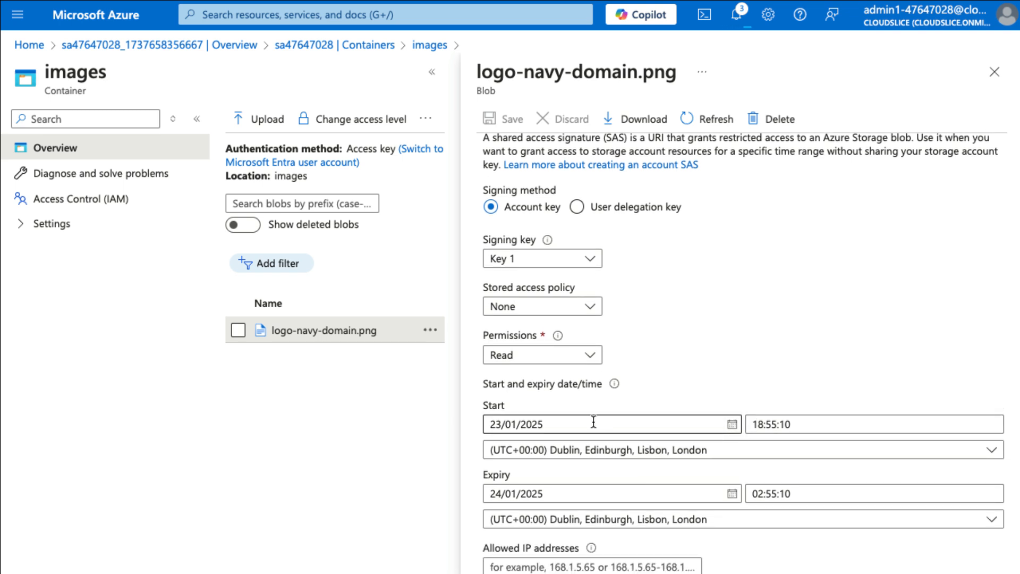
triple_click(761, 424)
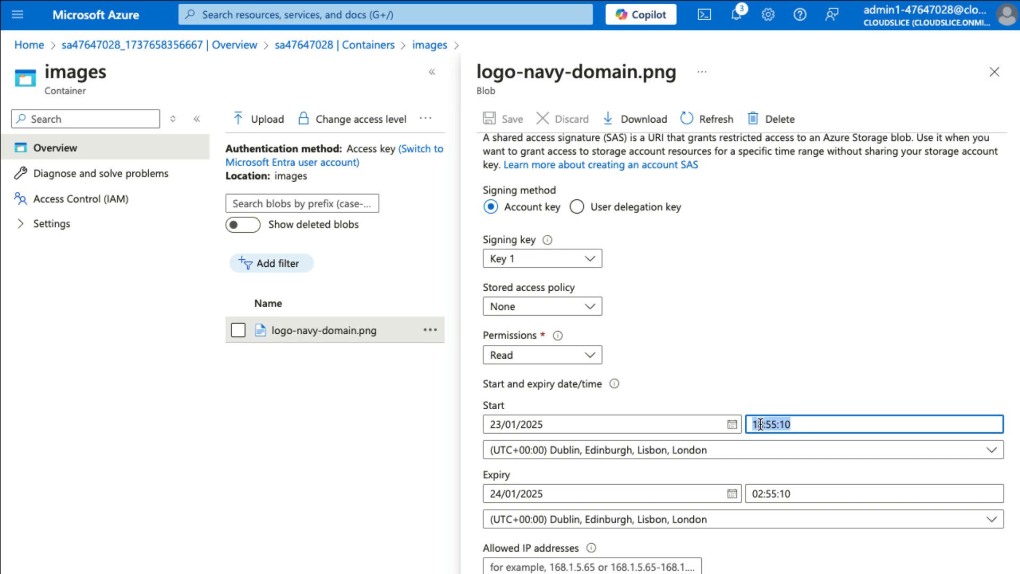
text(12:00:00)
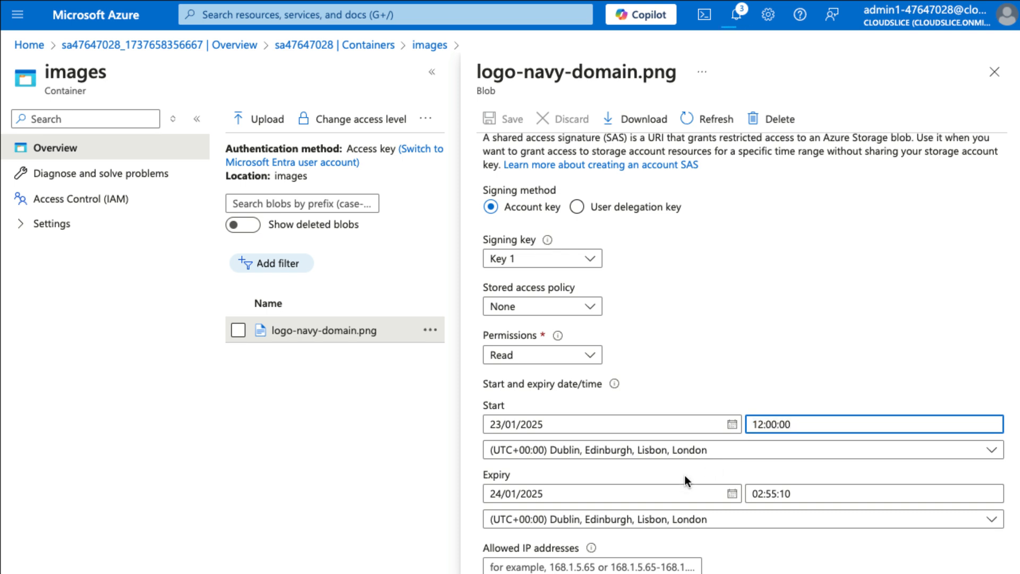
Set the SAS expiry time to 12:00:00 and generate the blob's SAS token and URL.
scroll(688, 481, down, 1)
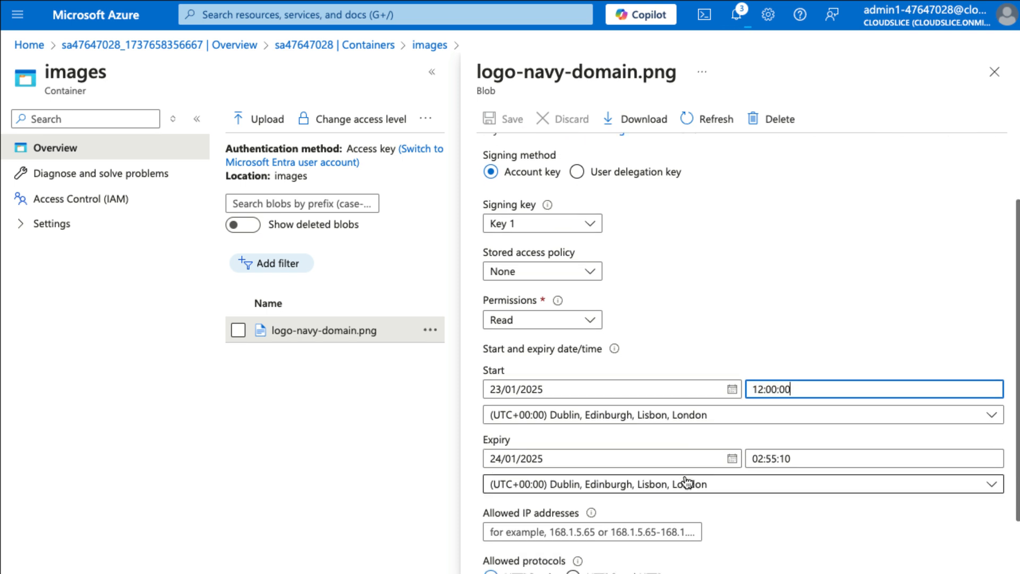
click(765, 457)
triple_click(765, 457)
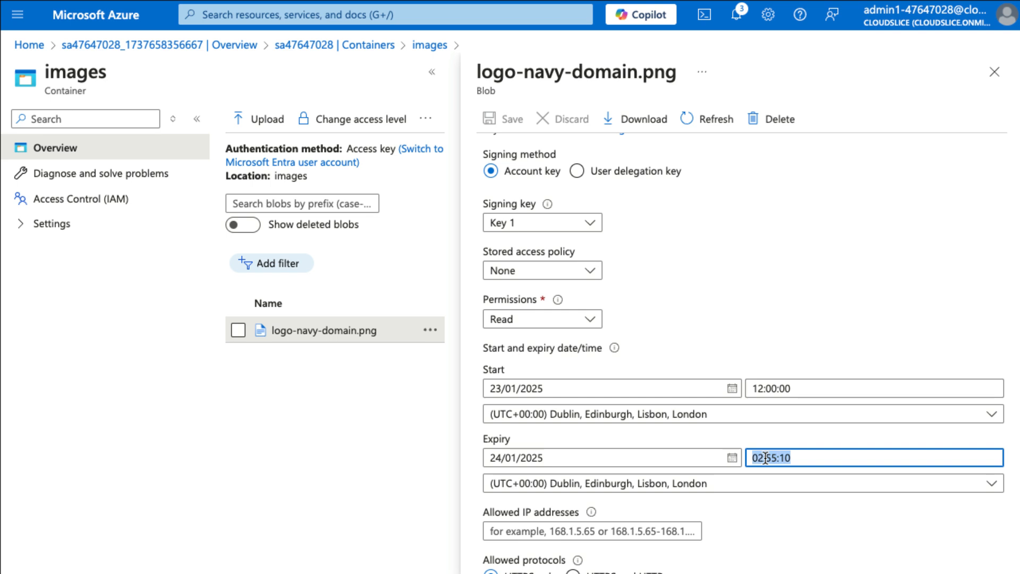
text(12:00)
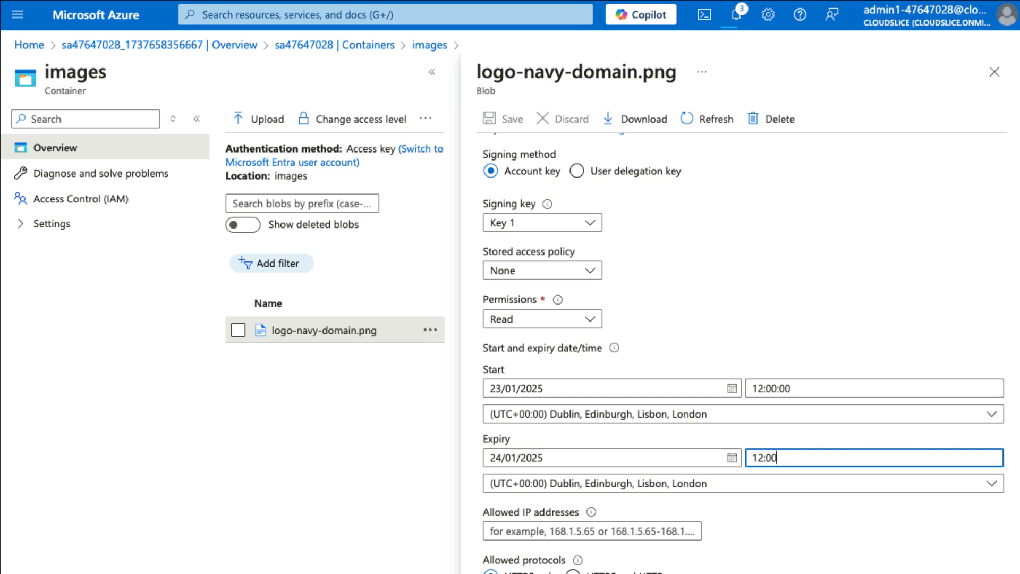
text(:00)
scroll(744, 345, down, 1)
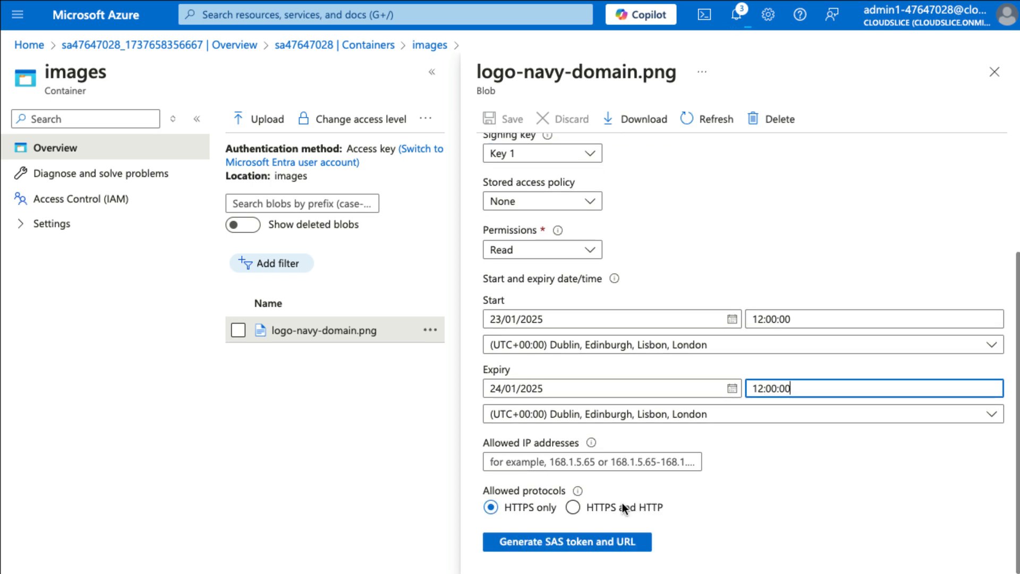
click(582, 542)
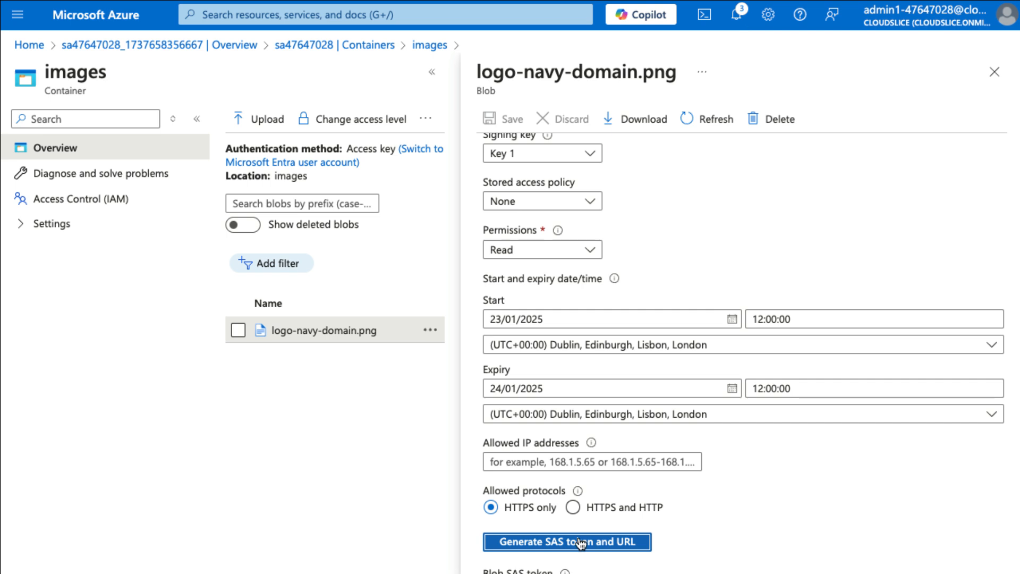
scroll(579, 538, down, 2)
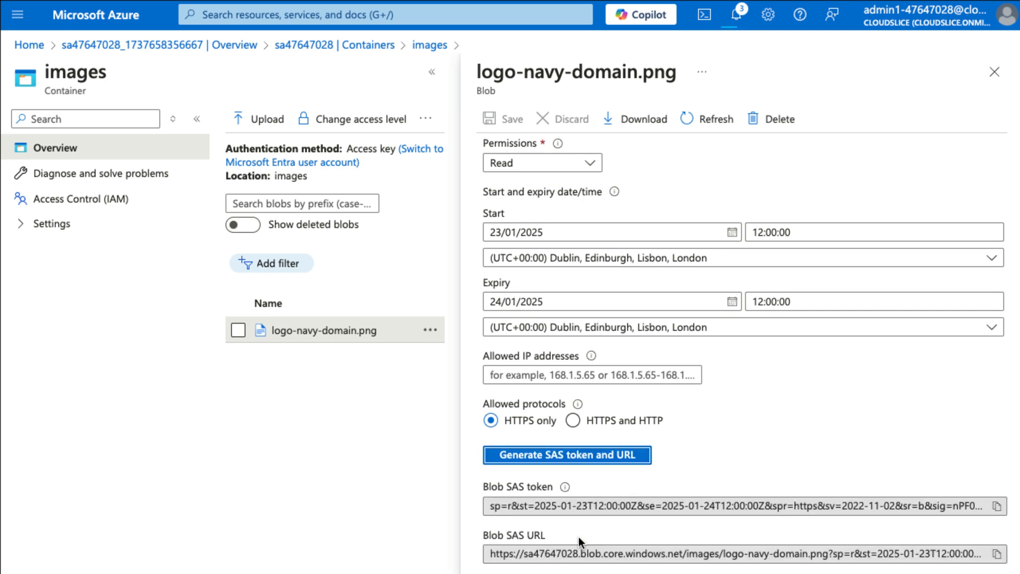
Copy the blob SAS URL of logo-navy-domain.png and load it in a new InPrivate browser window.
click(997, 554)
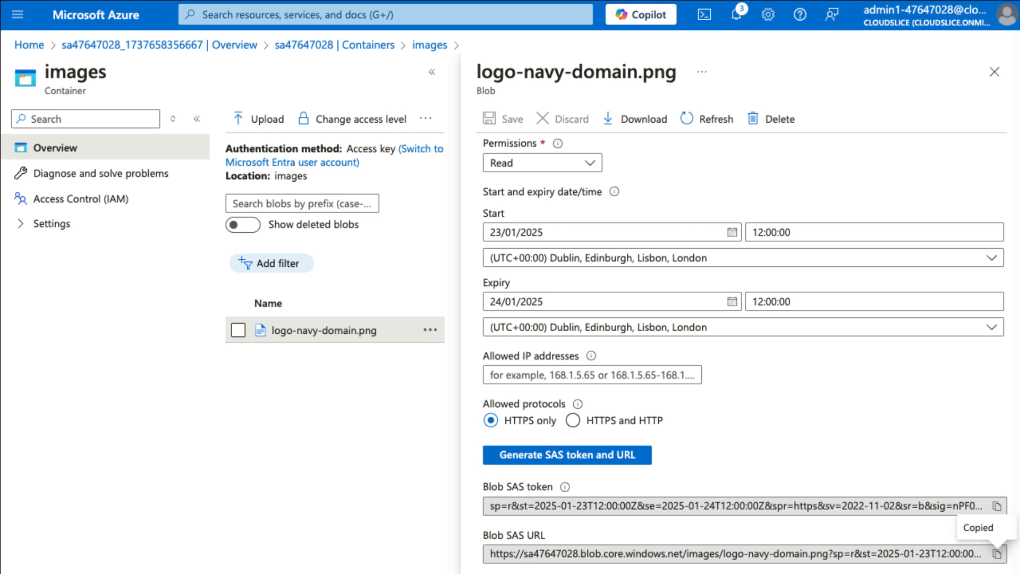
key(ctrl+shift+n)
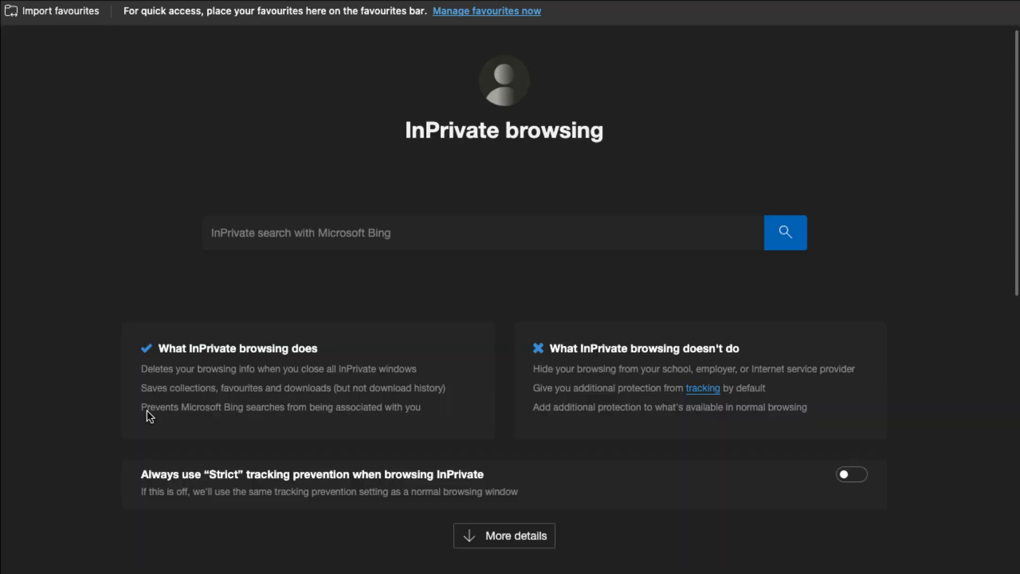
key(ctrl+v)
key(Return)
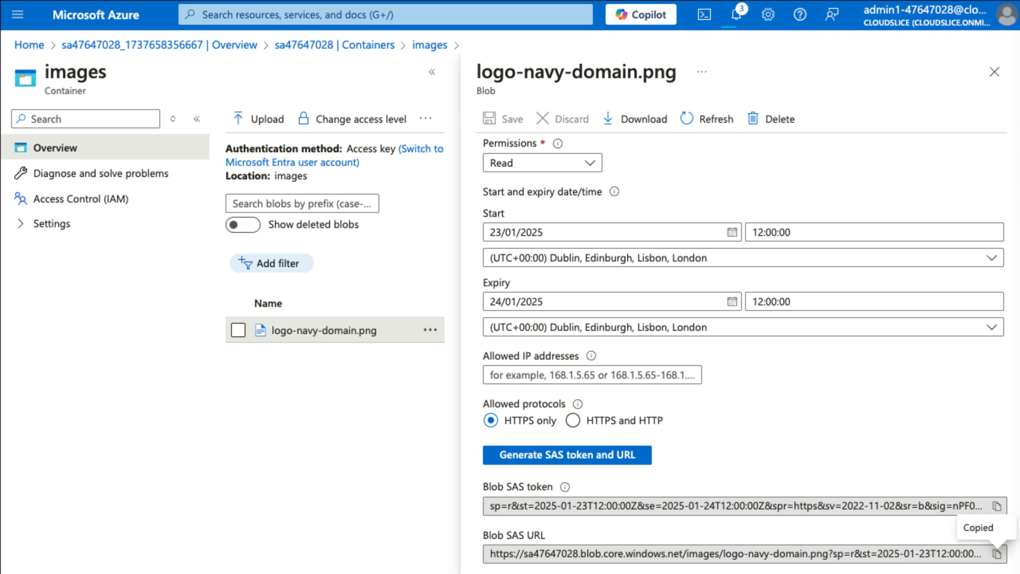
Search the portal for cos and go to the access control (IAM) settings of the cosmos47647028 account.
click(307, 16)
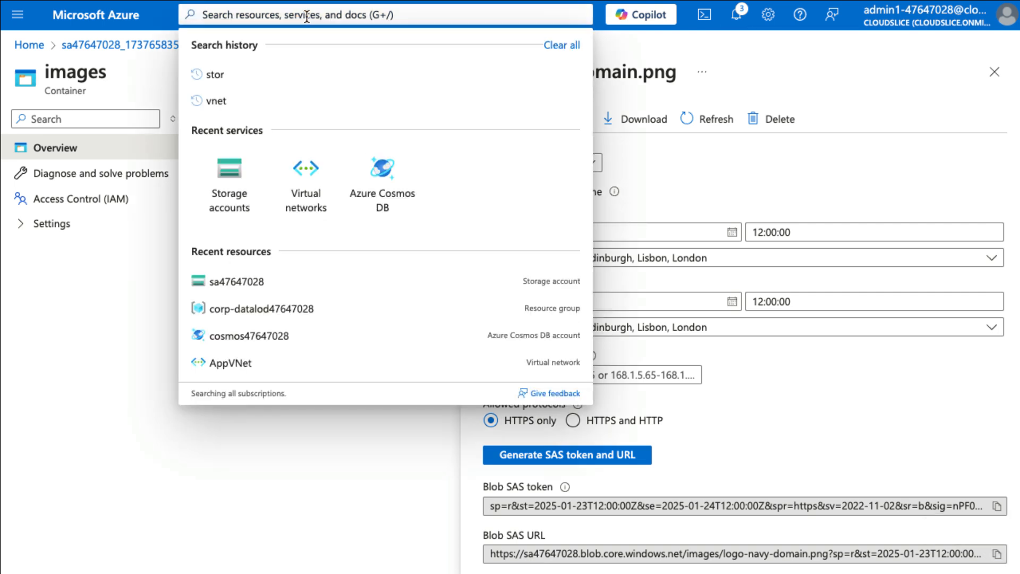
text(cos)
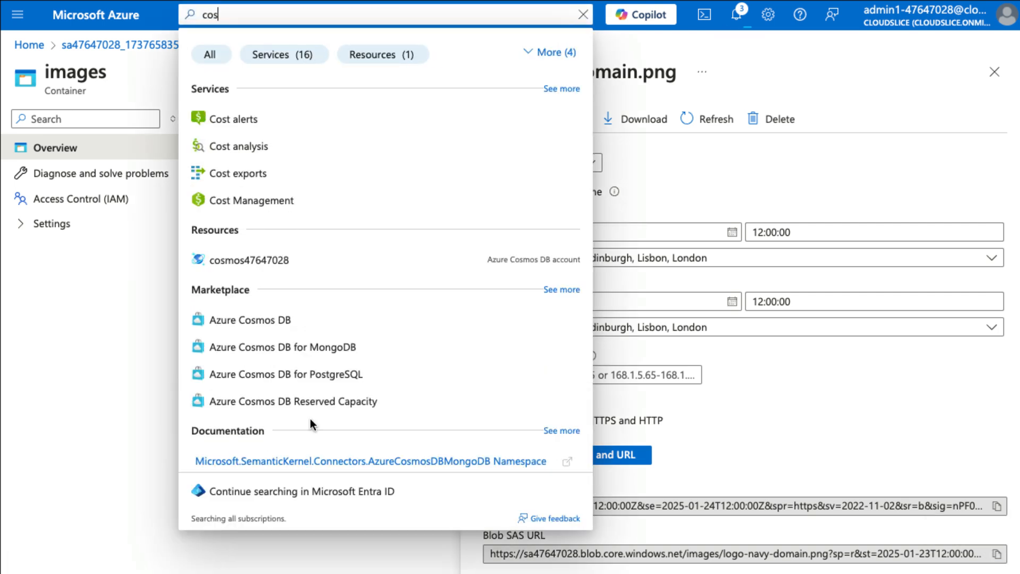
click(305, 266)
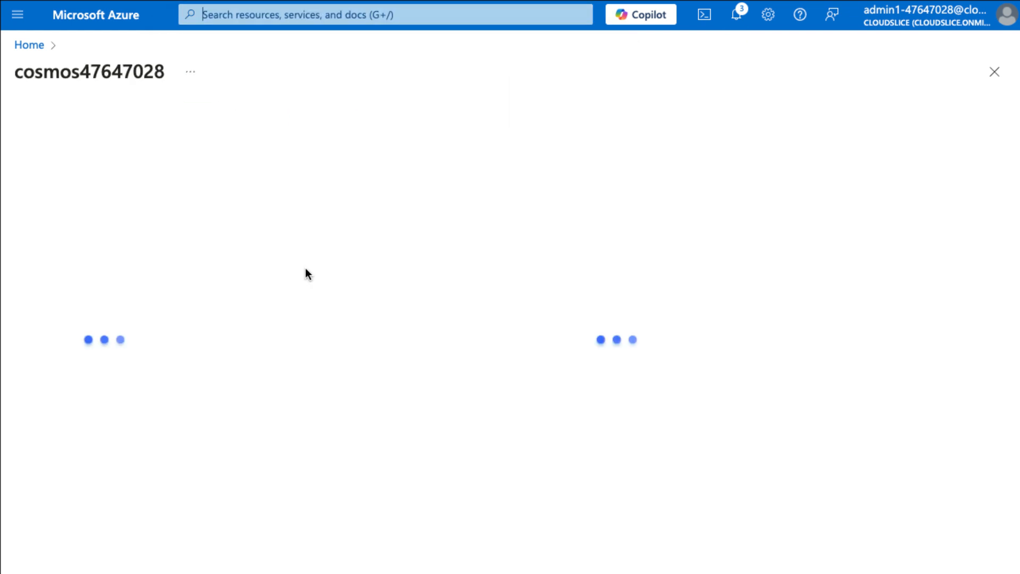
click(84, 200)
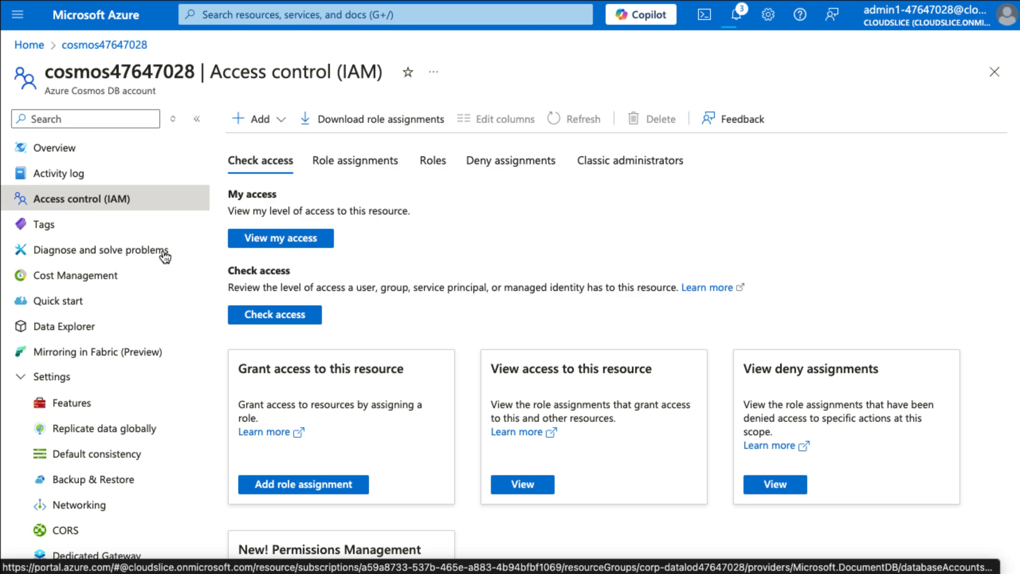
Start a role assignment on the Cosmos DB account and choose the Cosmos DB Account Reader Role.
click(317, 484)
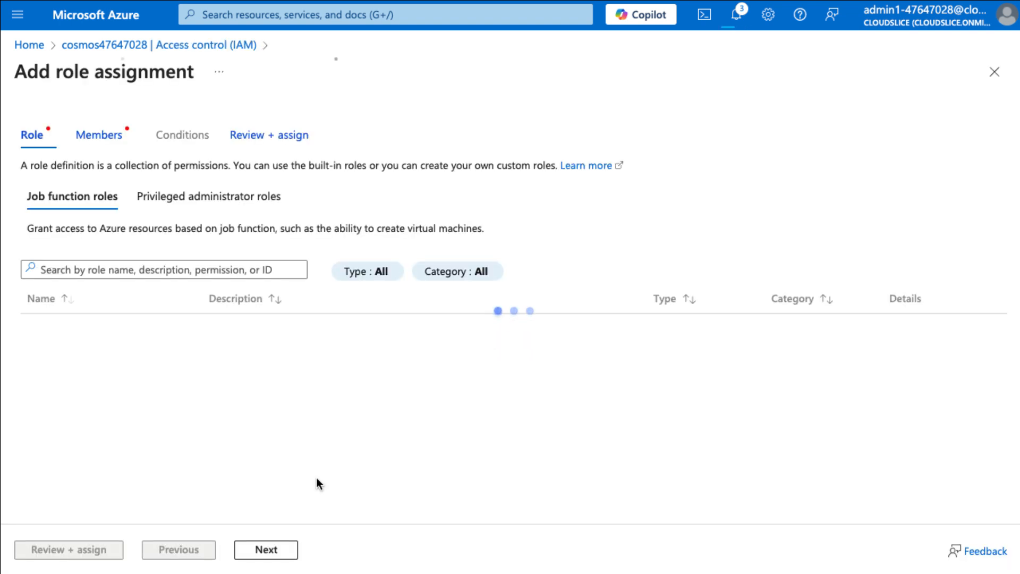
click(136, 266)
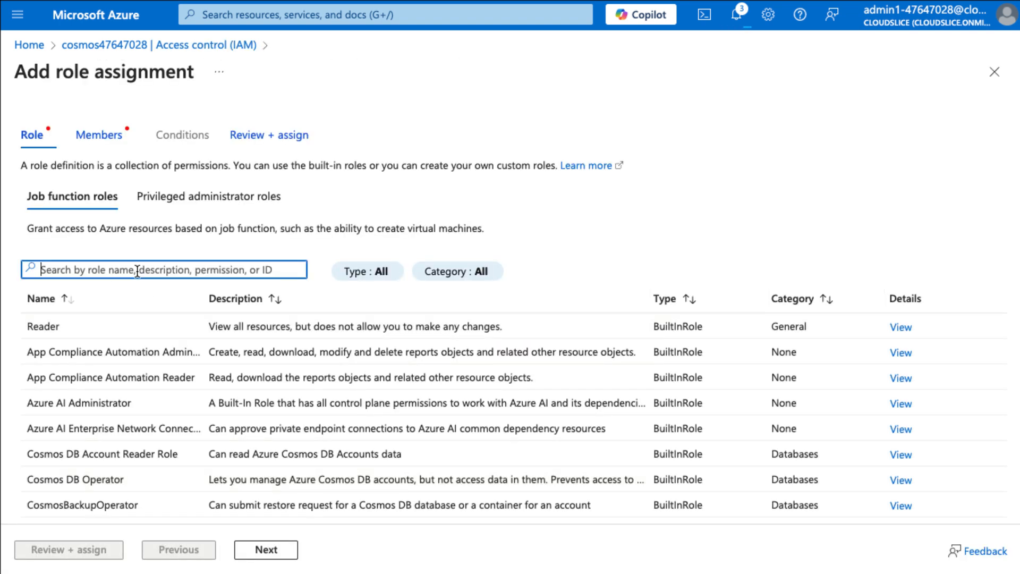
text(cosmos)
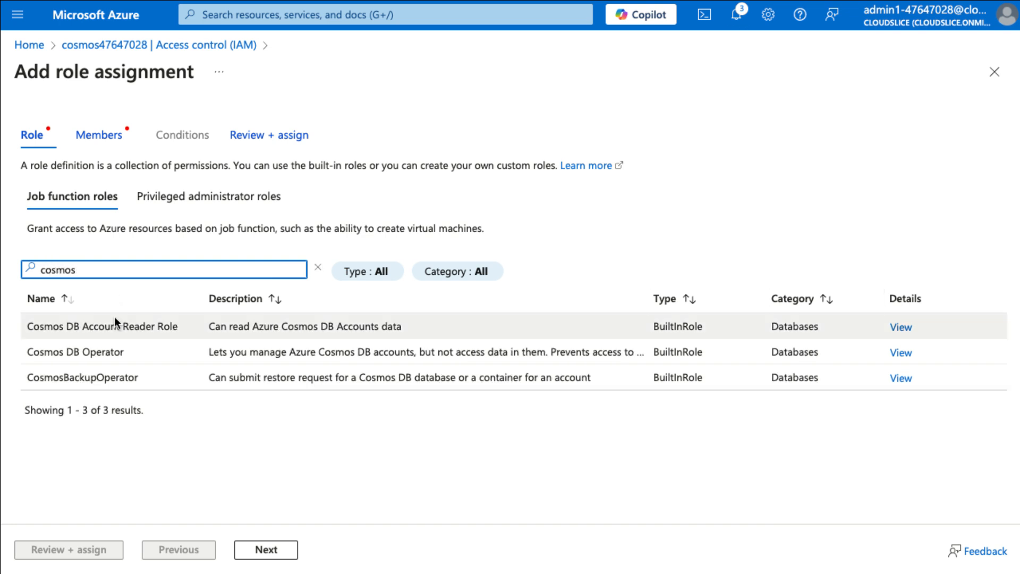
click(122, 329)
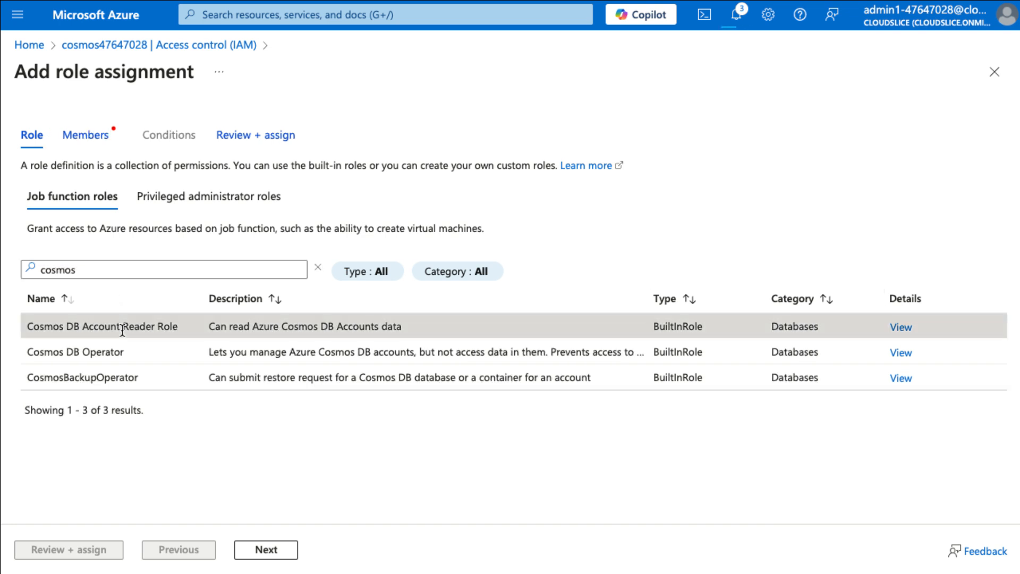
click(264, 550)
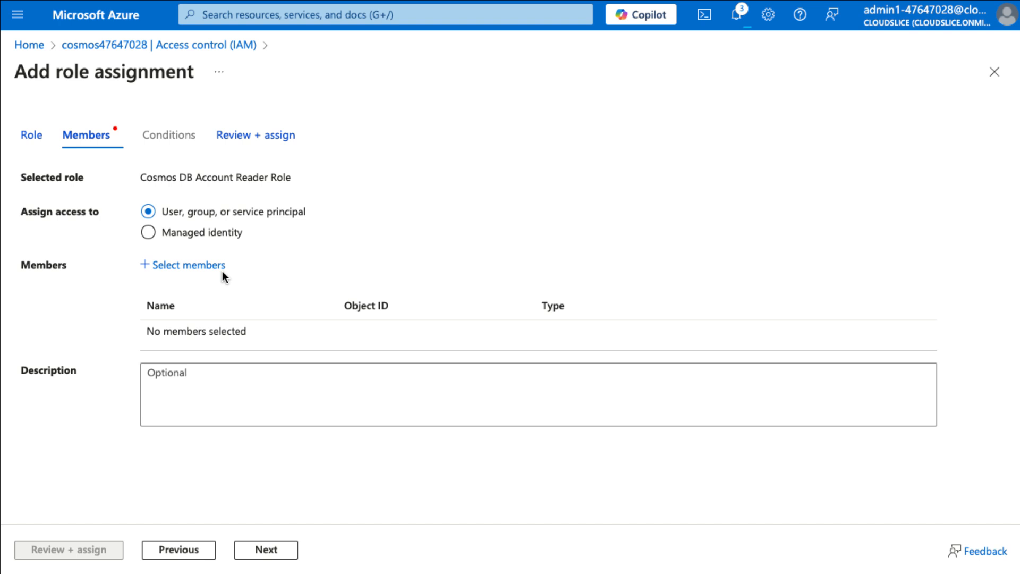
Add the lab user account as the member of the role assignment and assign the role.
click(189, 265)
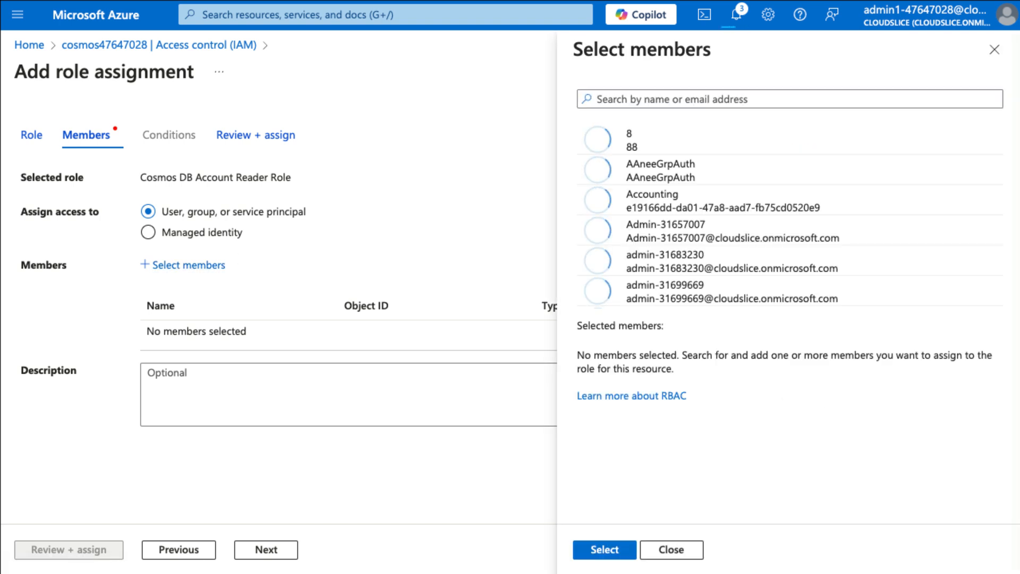
click(759, 99)
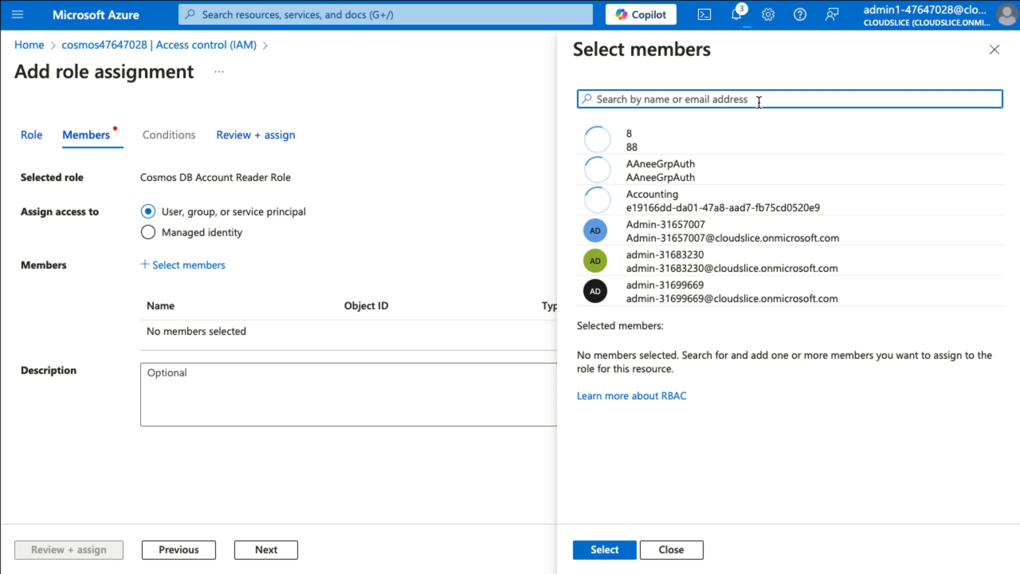
key(ctrl+v)
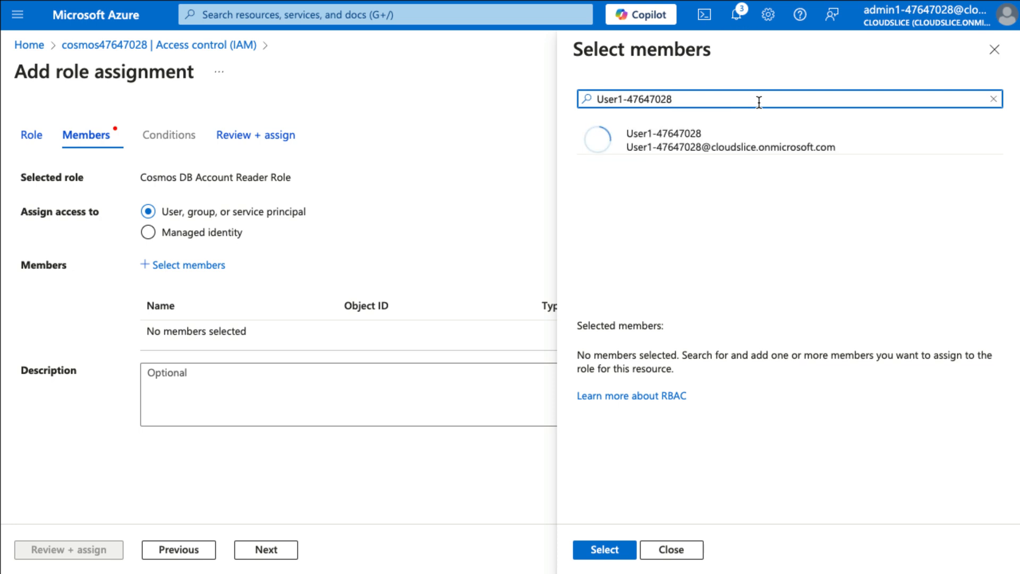
click(686, 139)
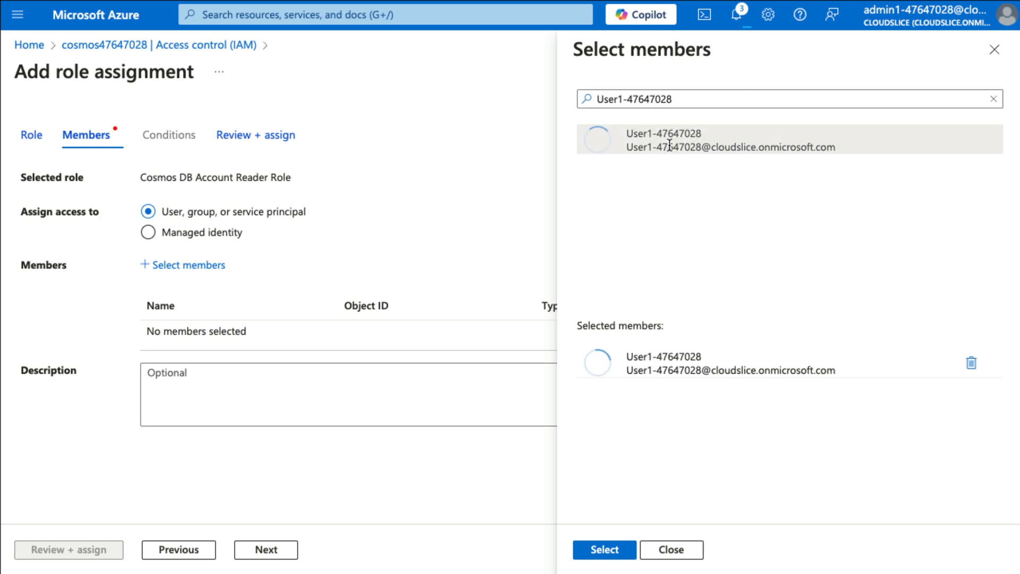
click(611, 549)
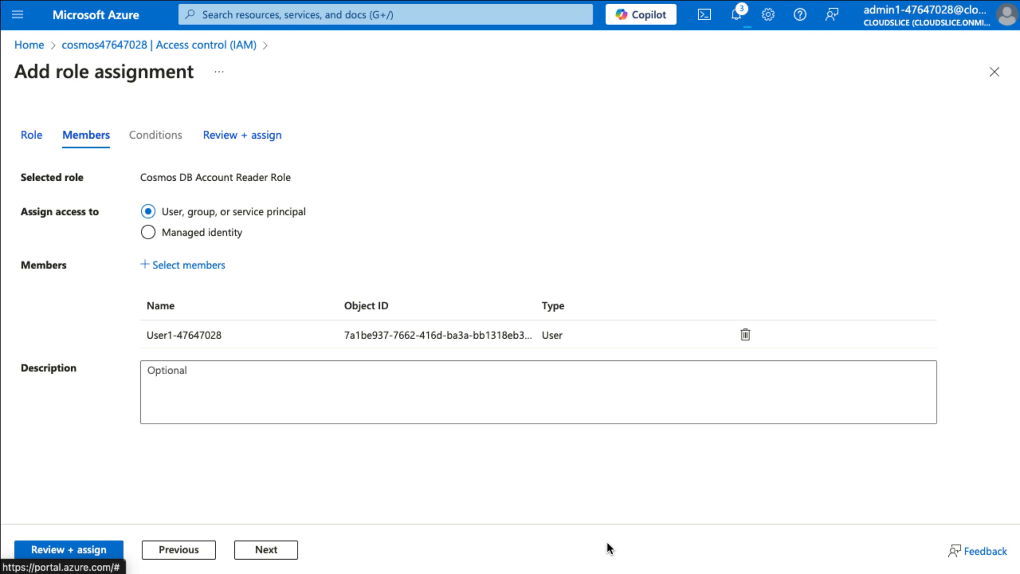
click(111, 548)
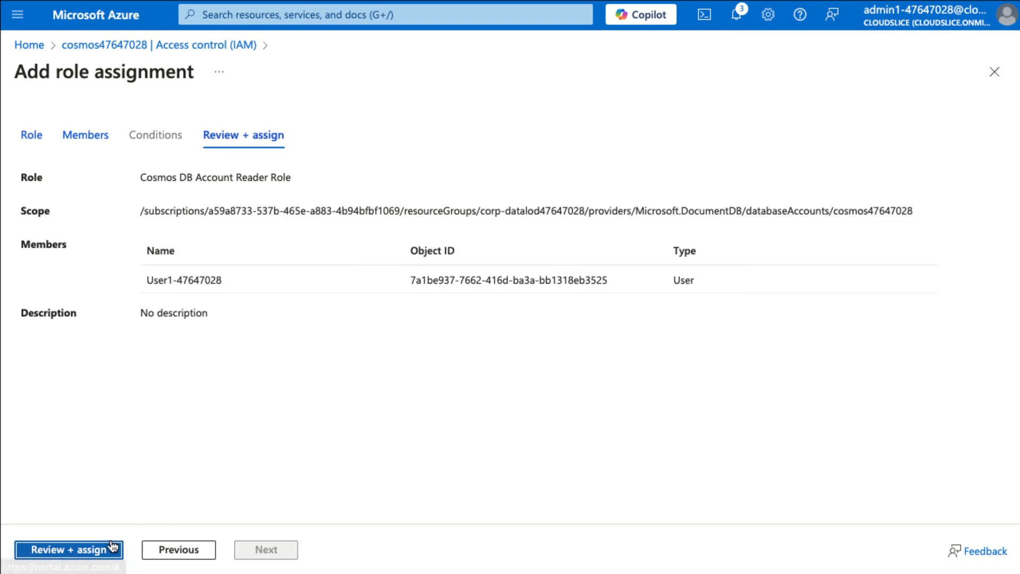
click(69, 550)
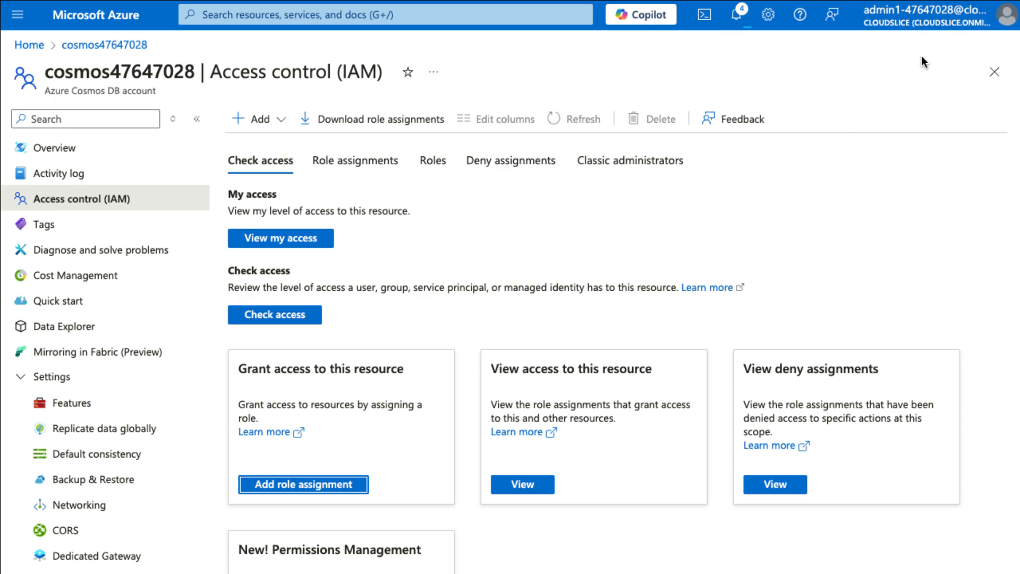
Switch the portal sign-in to the lab user account and open Data Explorer of the Cosmos DB account.
click(949, 30)
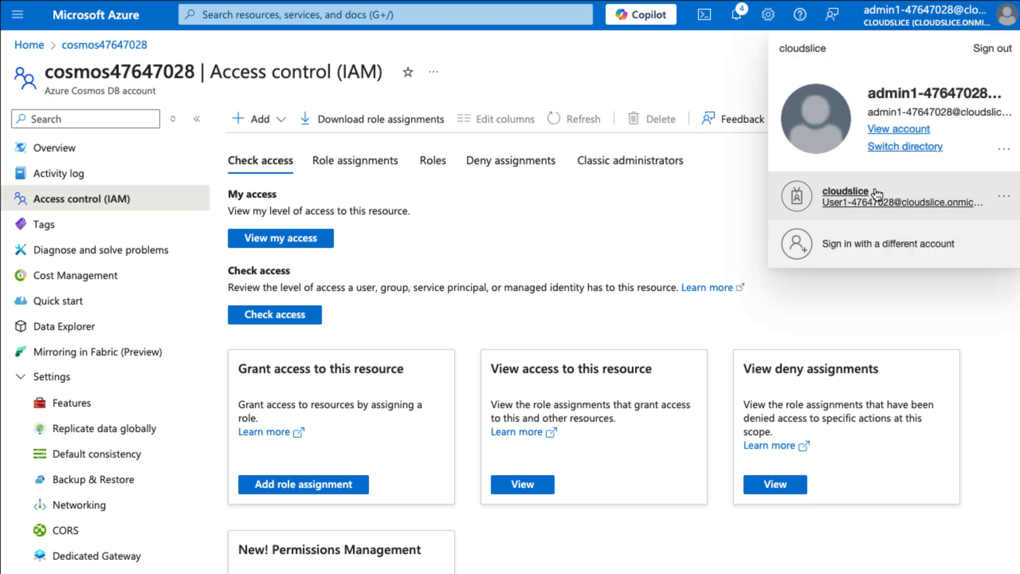
click(876, 193)
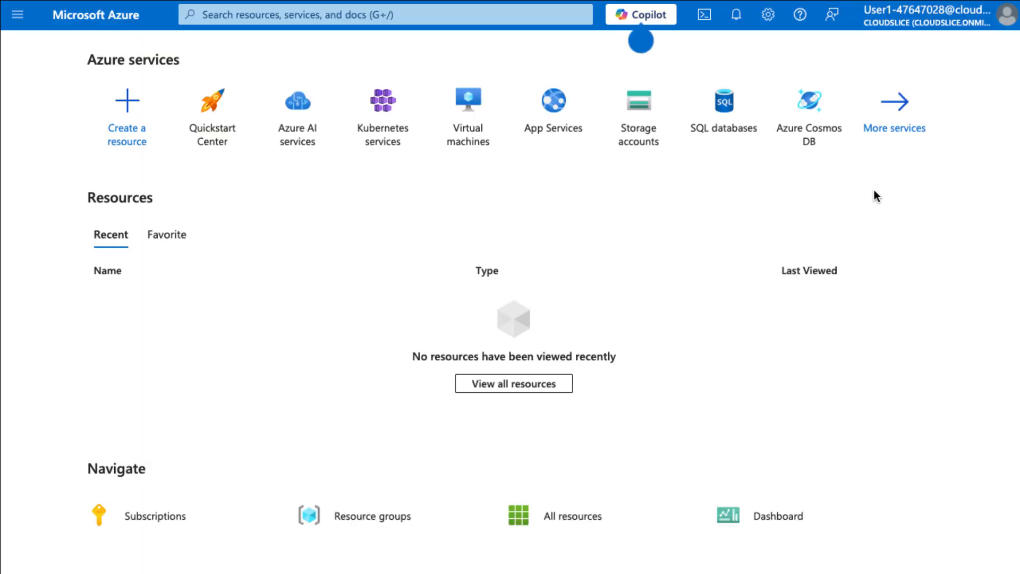
click(821, 109)
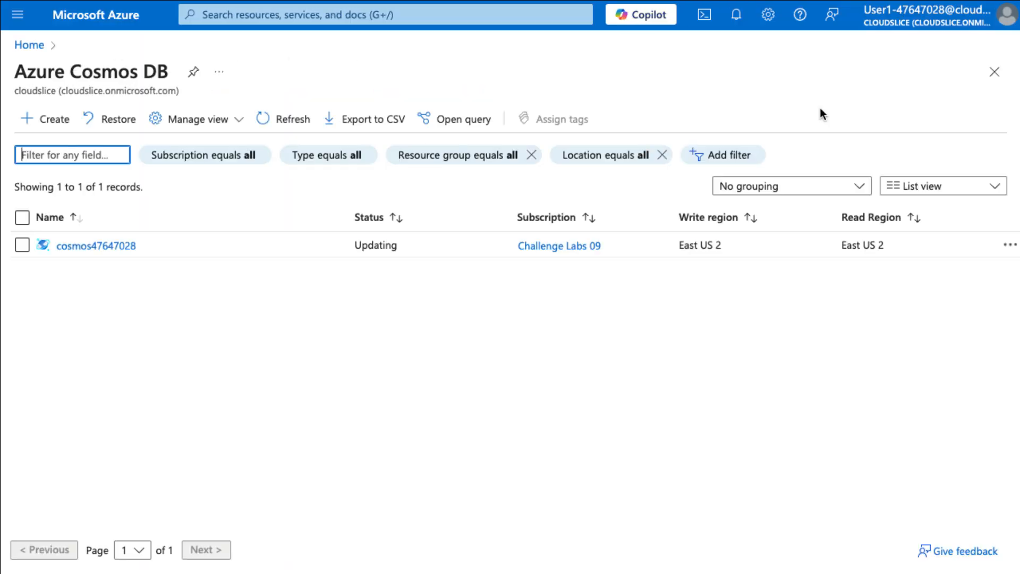
click(108, 245)
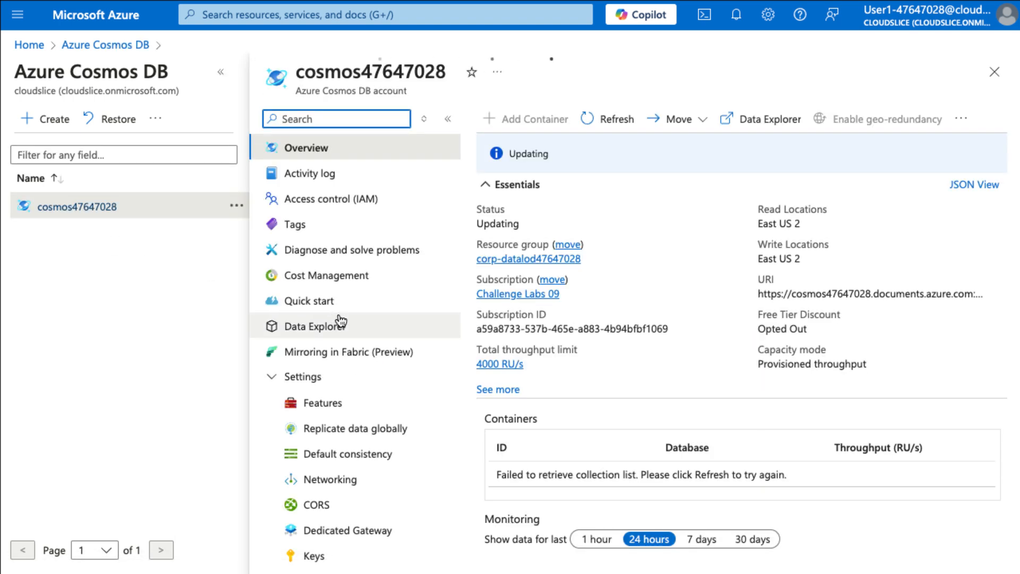
click(341, 323)
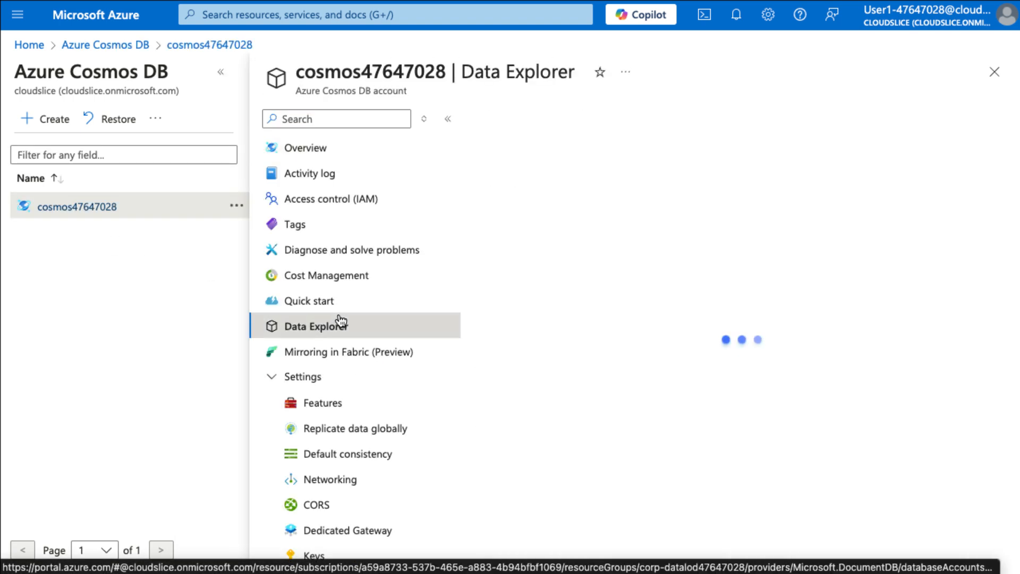
click(221, 72)
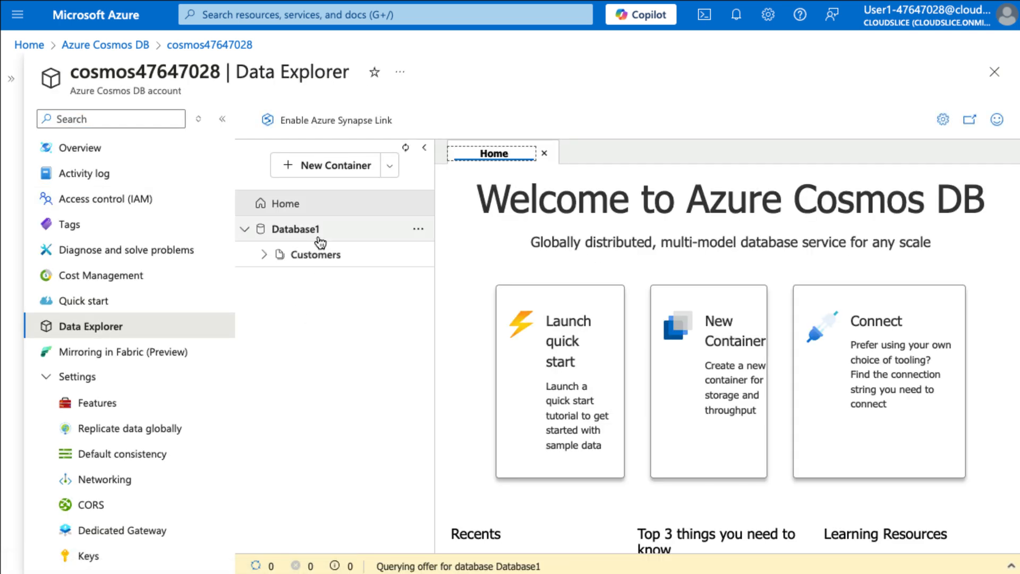
Run the query SELECT * FROM c on the Customers container in Database1 and review the returned items.
click(318, 239)
click(296, 234)
click(311, 258)
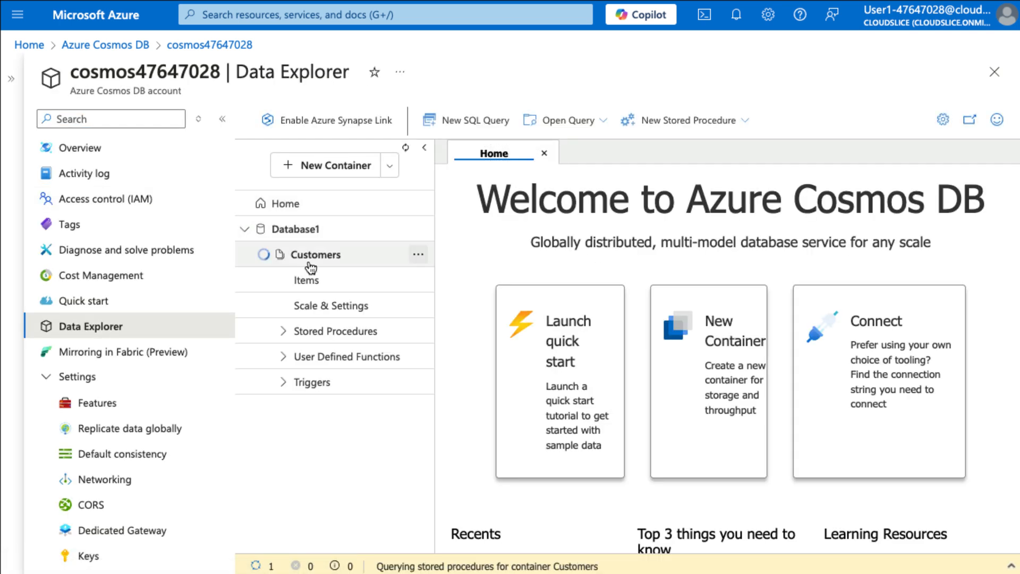
click(467, 121)
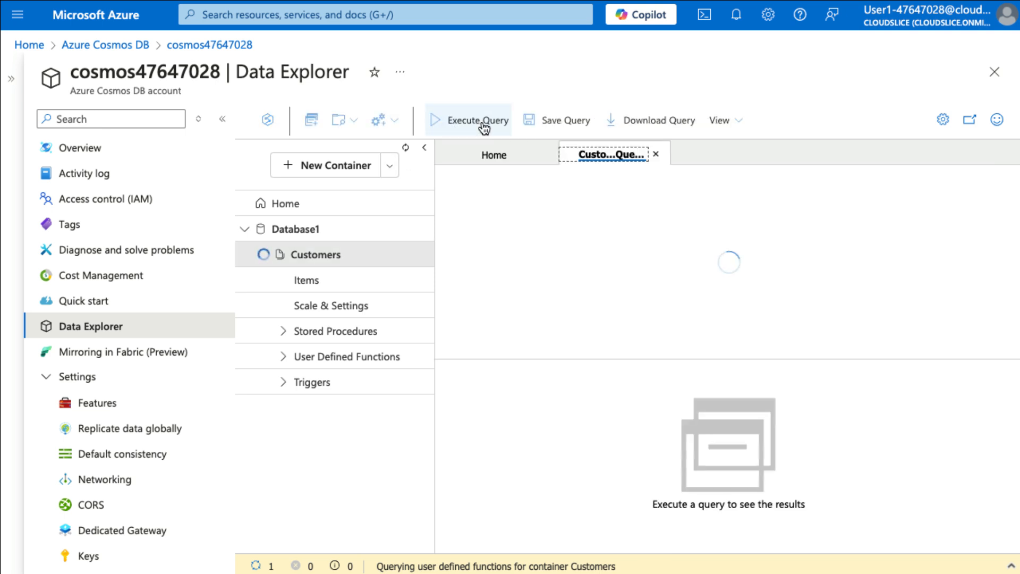
click(492, 124)
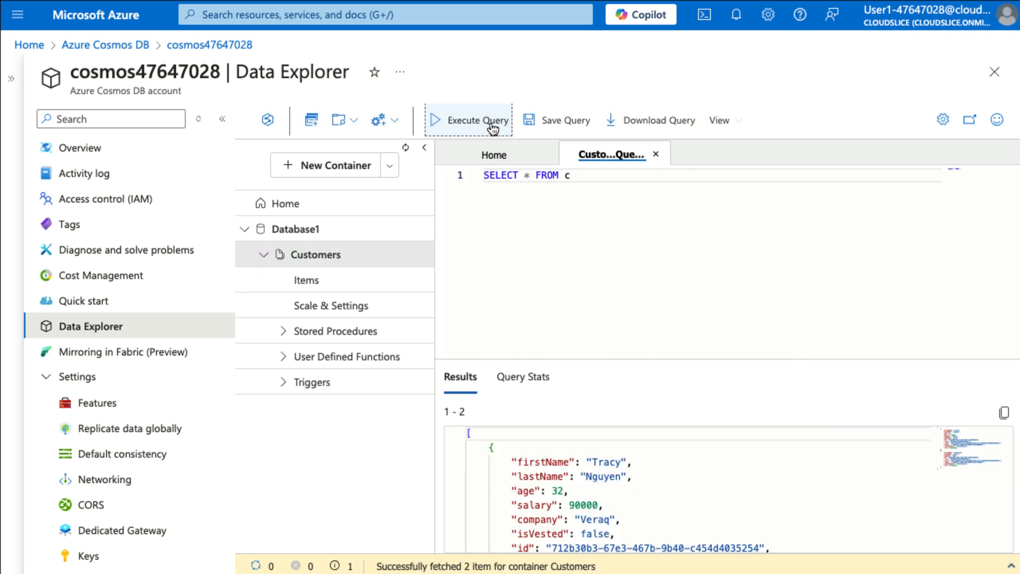
scroll(778, 474, down, 8)
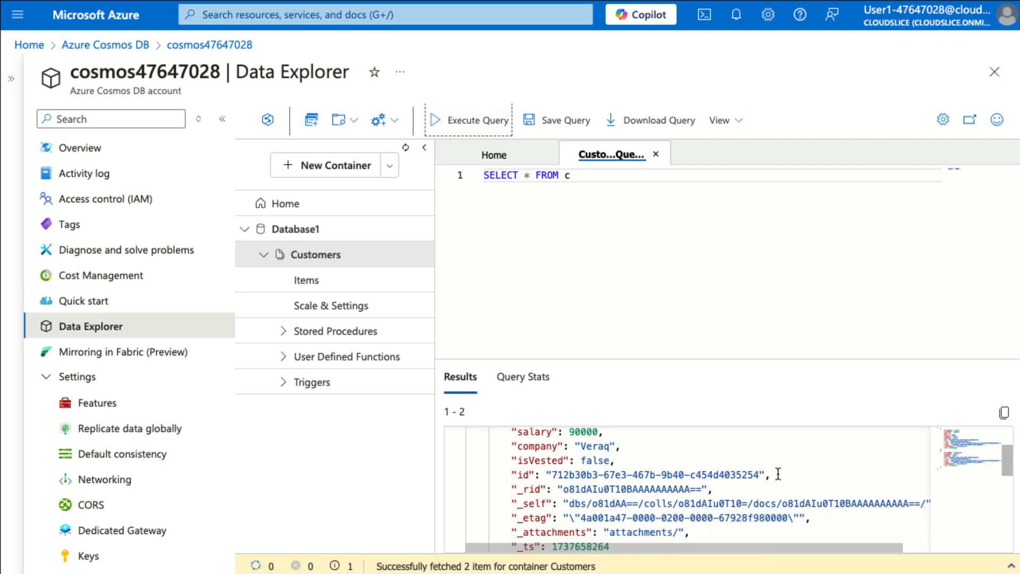
scroll(778, 474, up, 8)
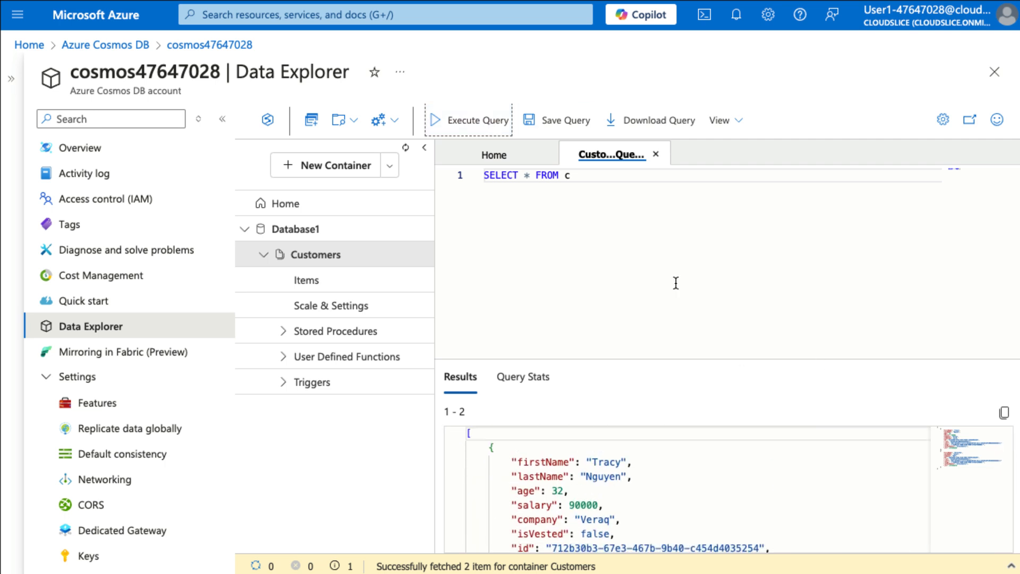
Try to save a new item in the Customers container with a first name, a last name and the company Veraq.
click(351, 278)
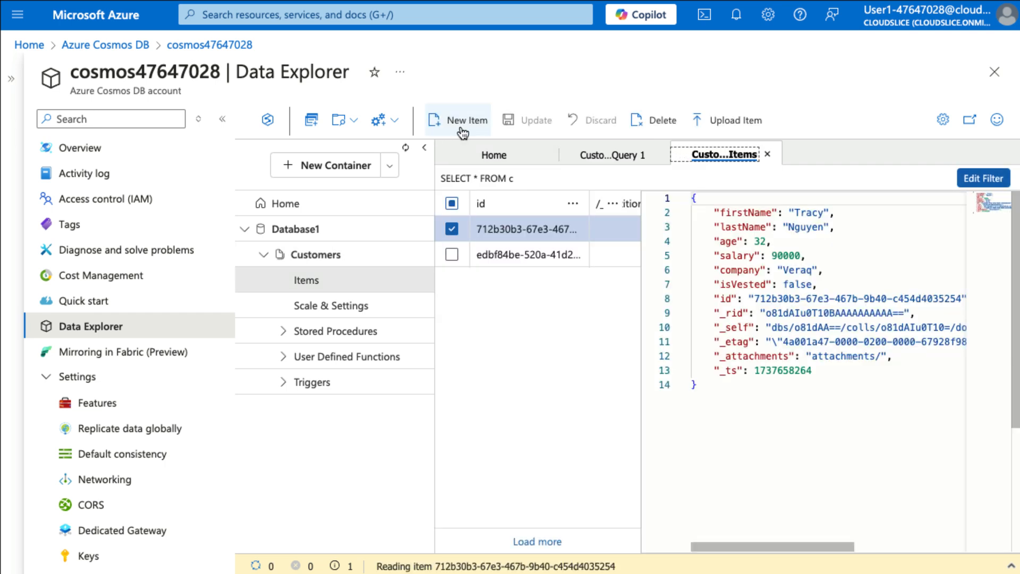
click(460, 126)
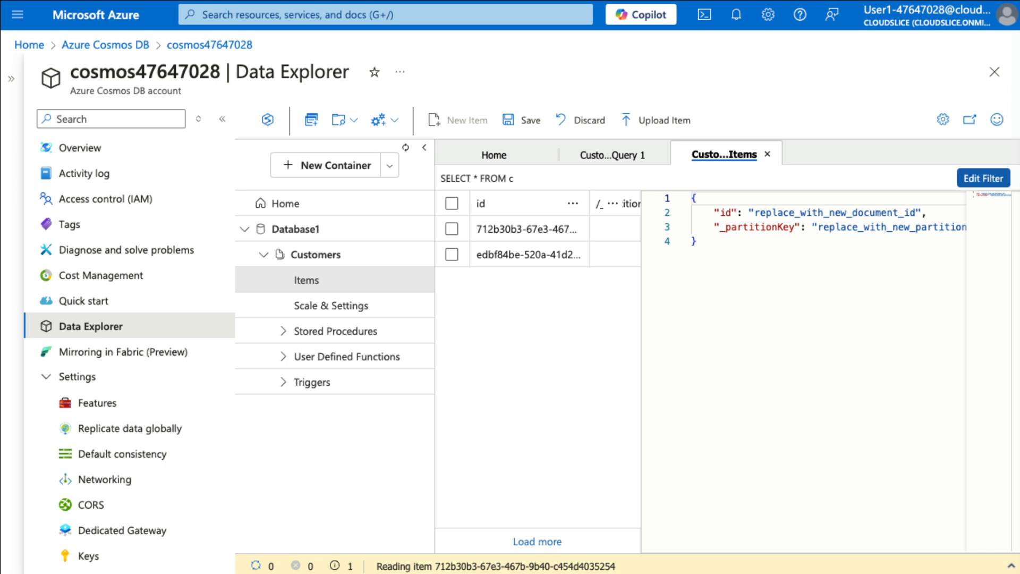
click(824, 272)
key(ctrl+a)
text({     "firstName": "Harry",     "lastName": "Oneal",     "company": "Veraq" })
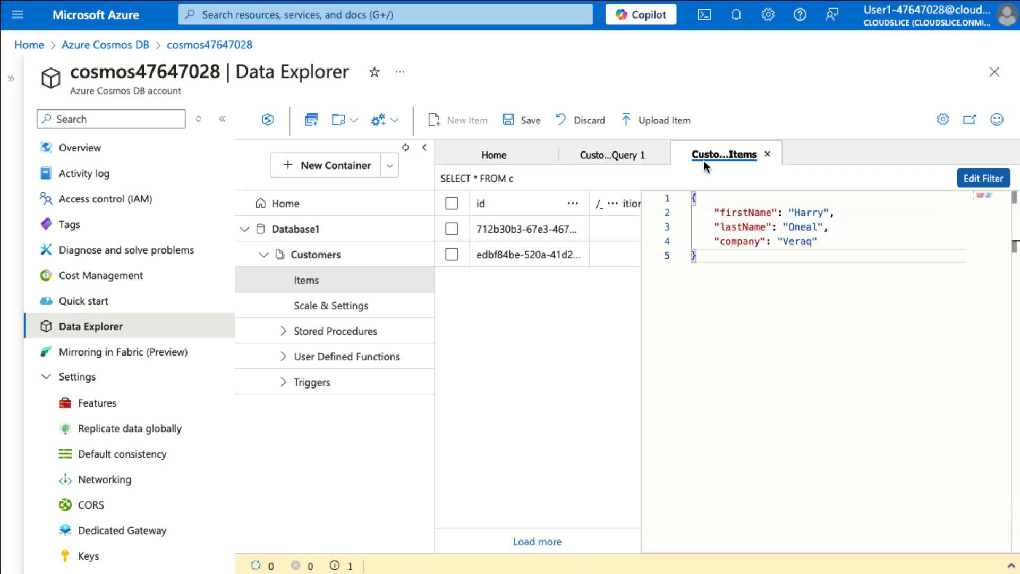
click(510, 120)
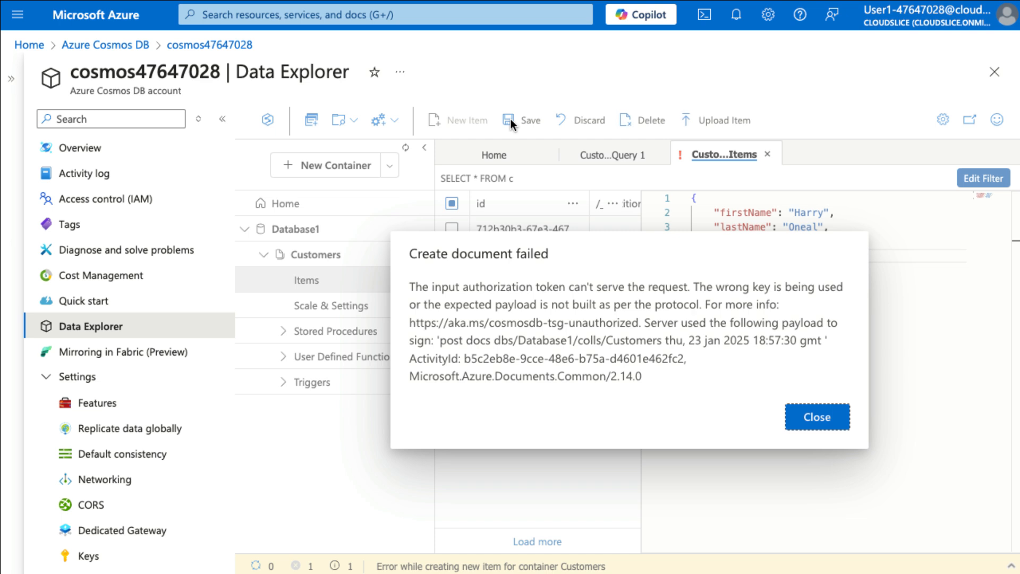
click(826, 424)
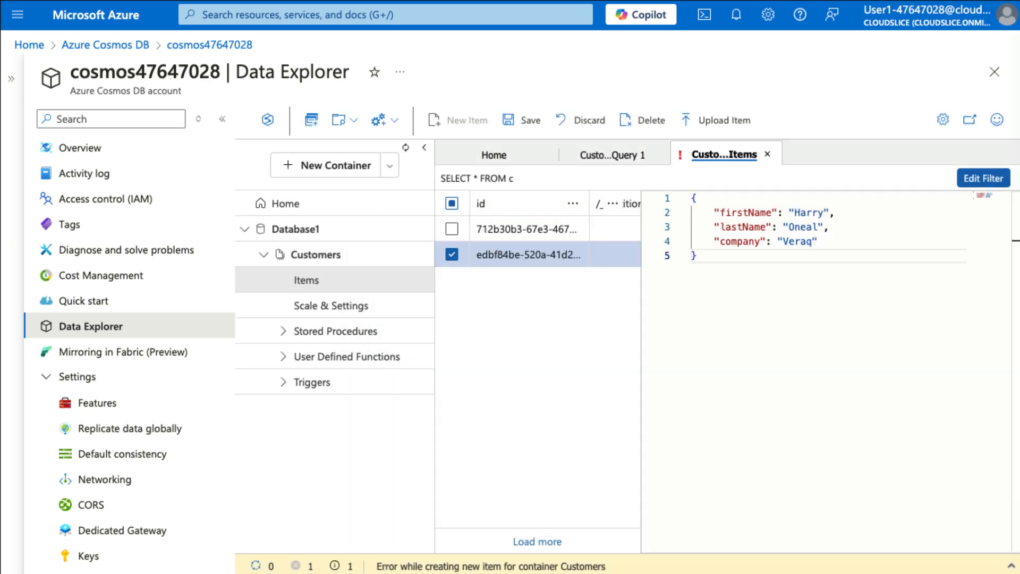